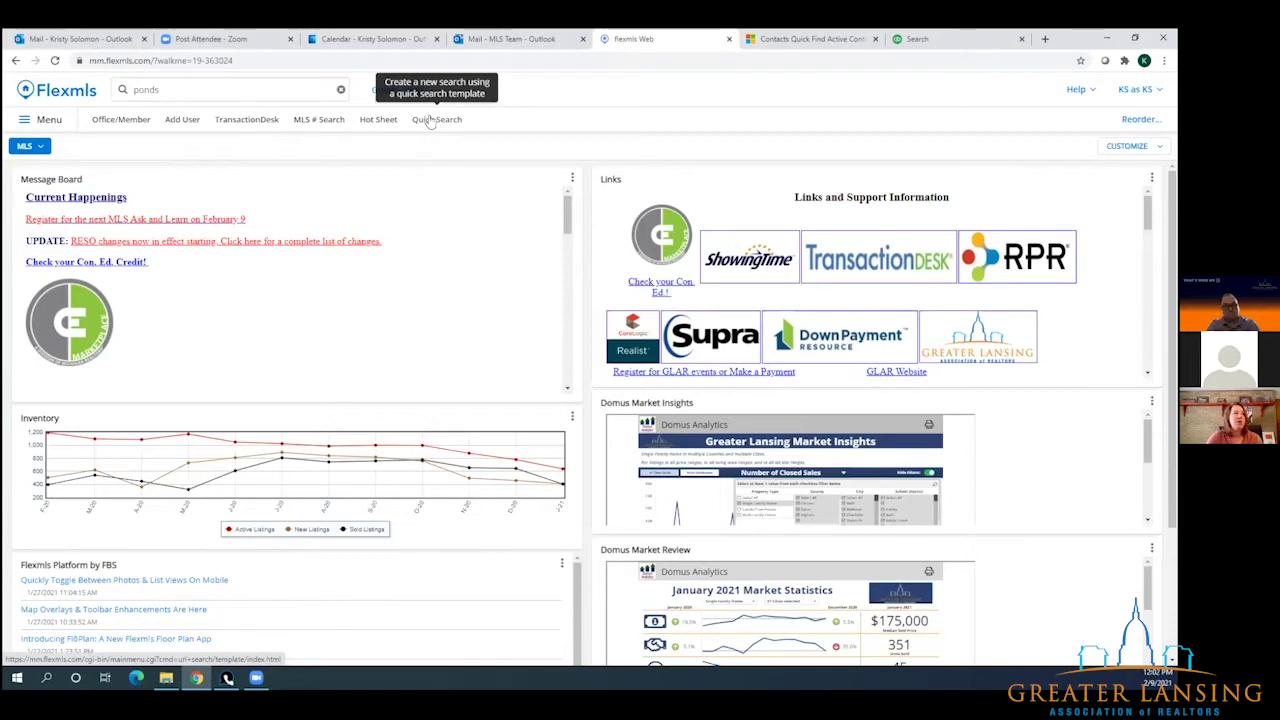
# - Start a residential quick search and add the Listing Date field to its criteria
pyautogui.click(430, 121)
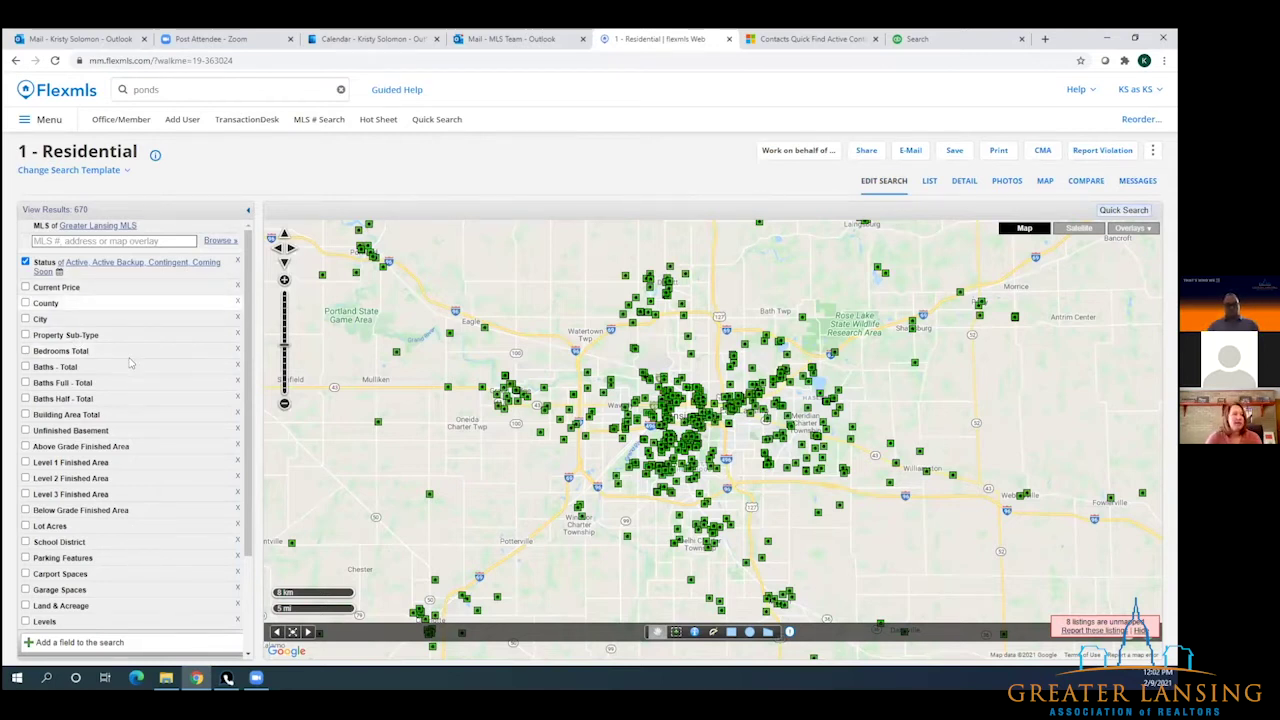
pyautogui.scroll(-1, 126, 321)
pyautogui.scroll(-3, 126, 321)
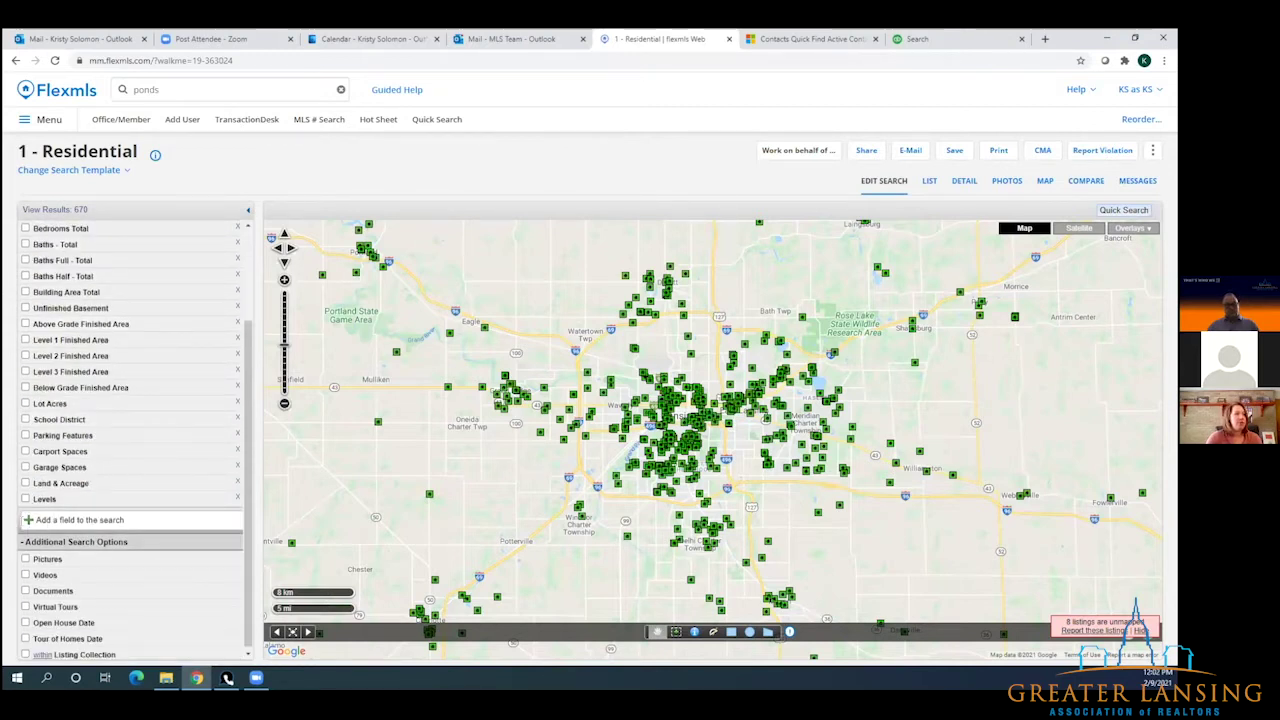
pyautogui.click(54, 520)
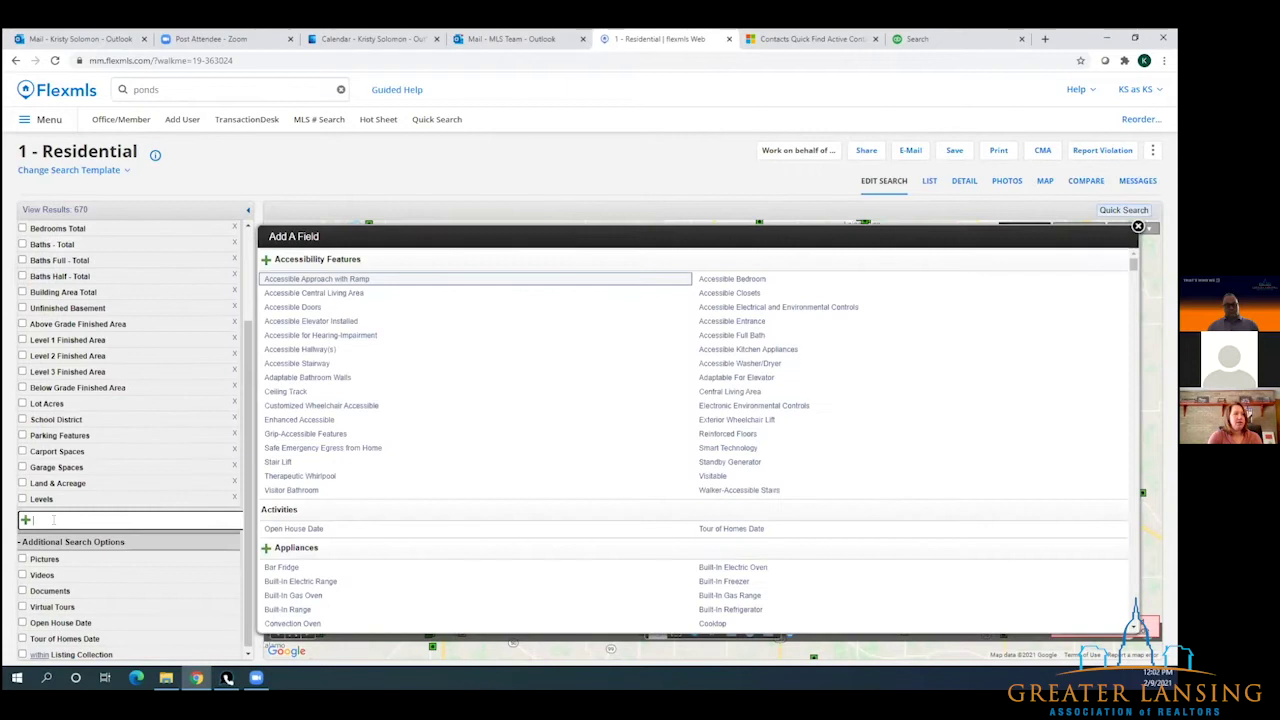
pyautogui.write('list')
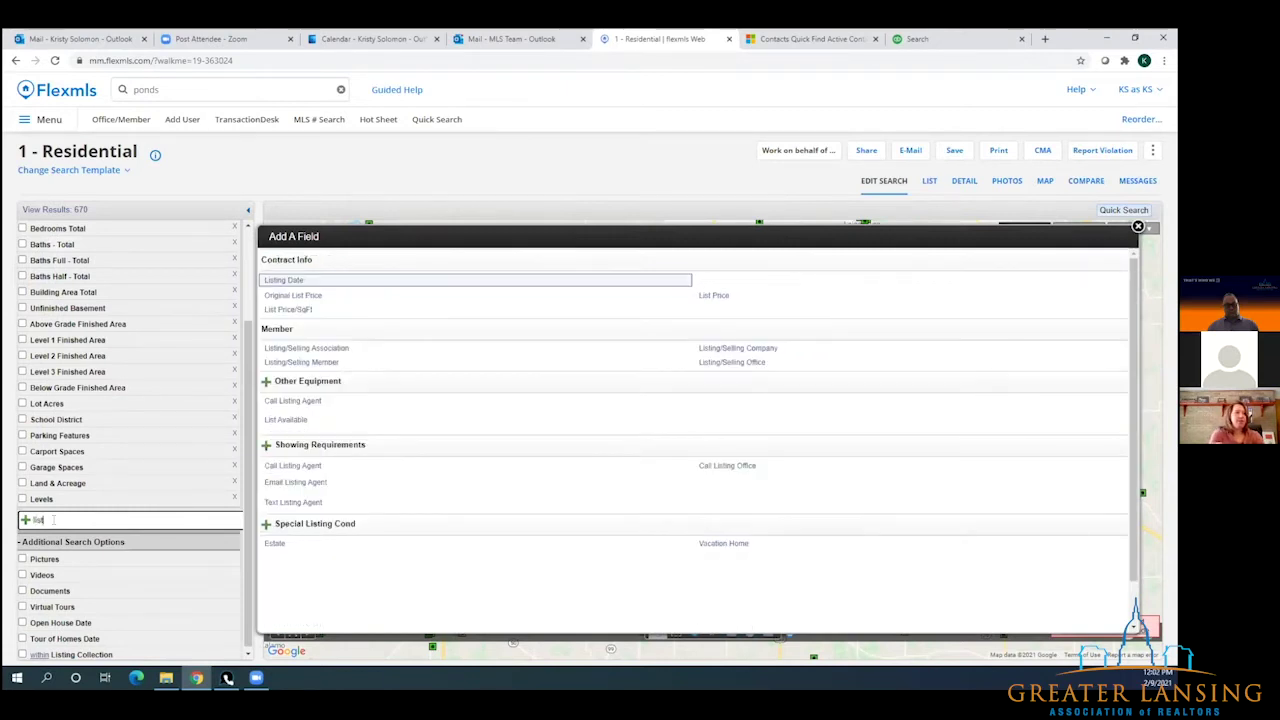
pyautogui.click(311, 283)
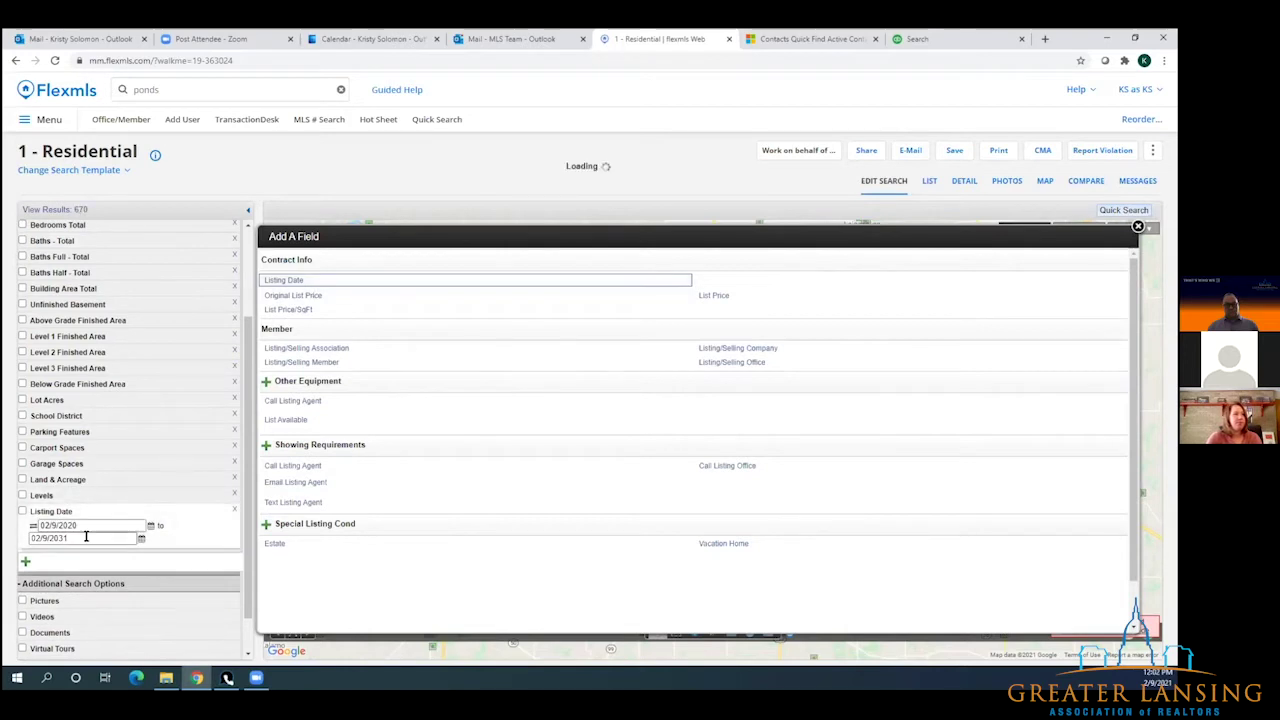
# - Set the Listing Date range from 01/01/2020 to 01/31/2020
pyautogui.click(150, 525)
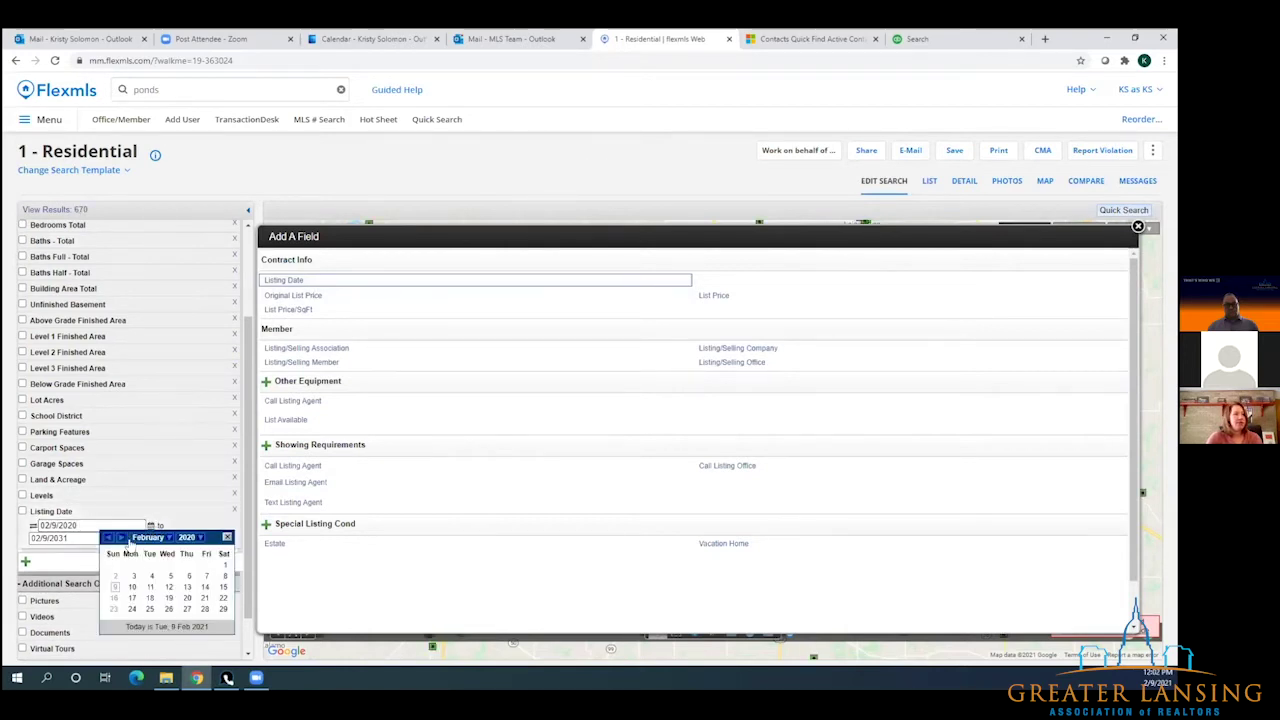
pyautogui.click(108, 538)
pyautogui.click(170, 566)
pyautogui.click(75, 538)
pyautogui.click(141, 539)
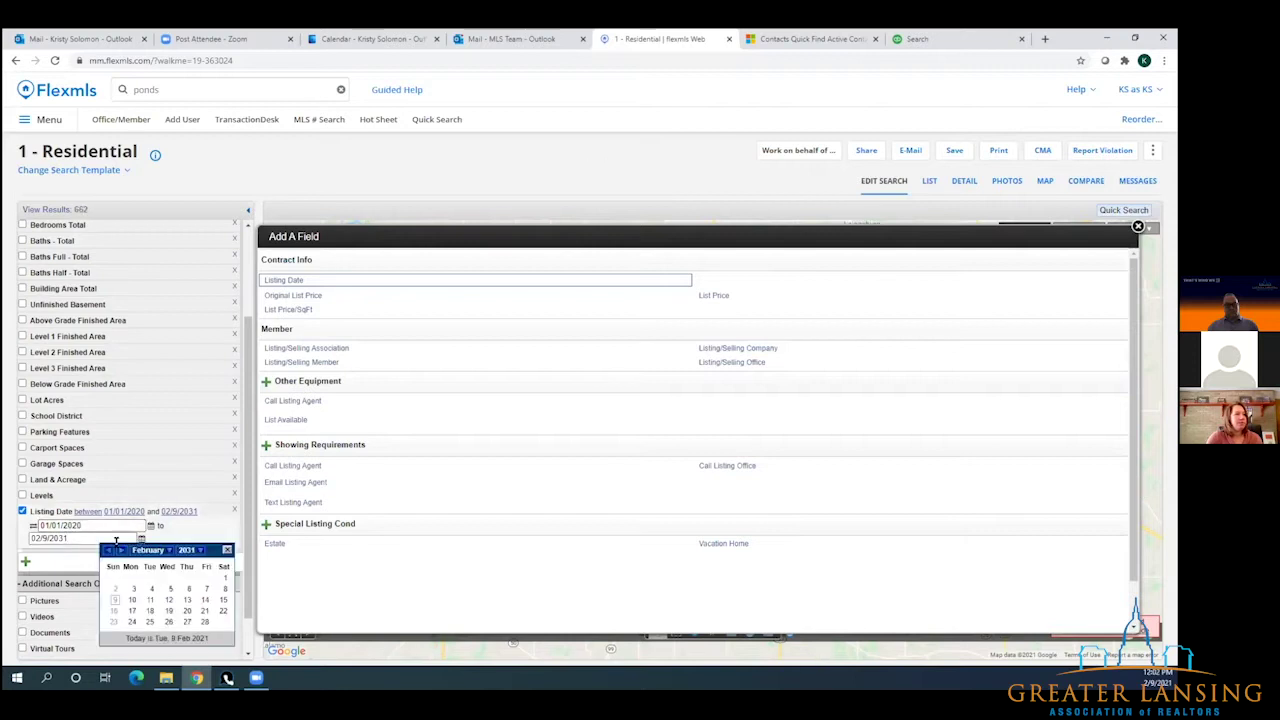
pyautogui.click(187, 550)
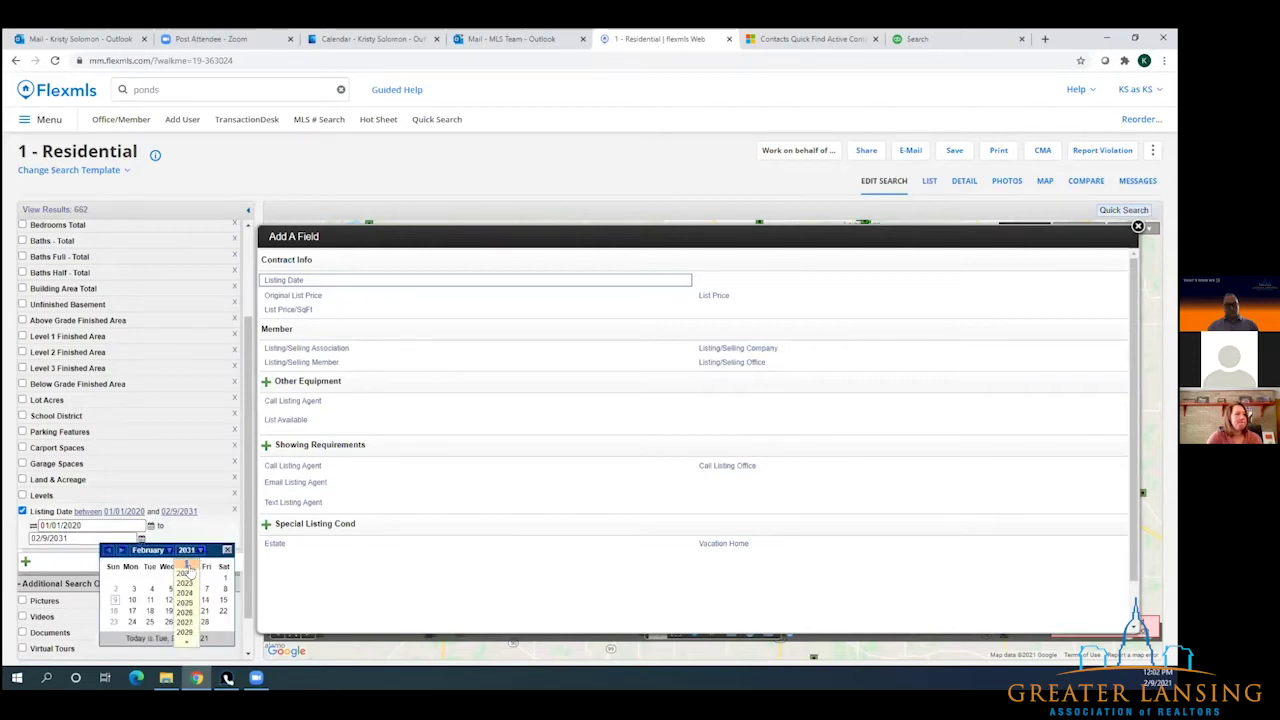
pyautogui.click(185, 573)
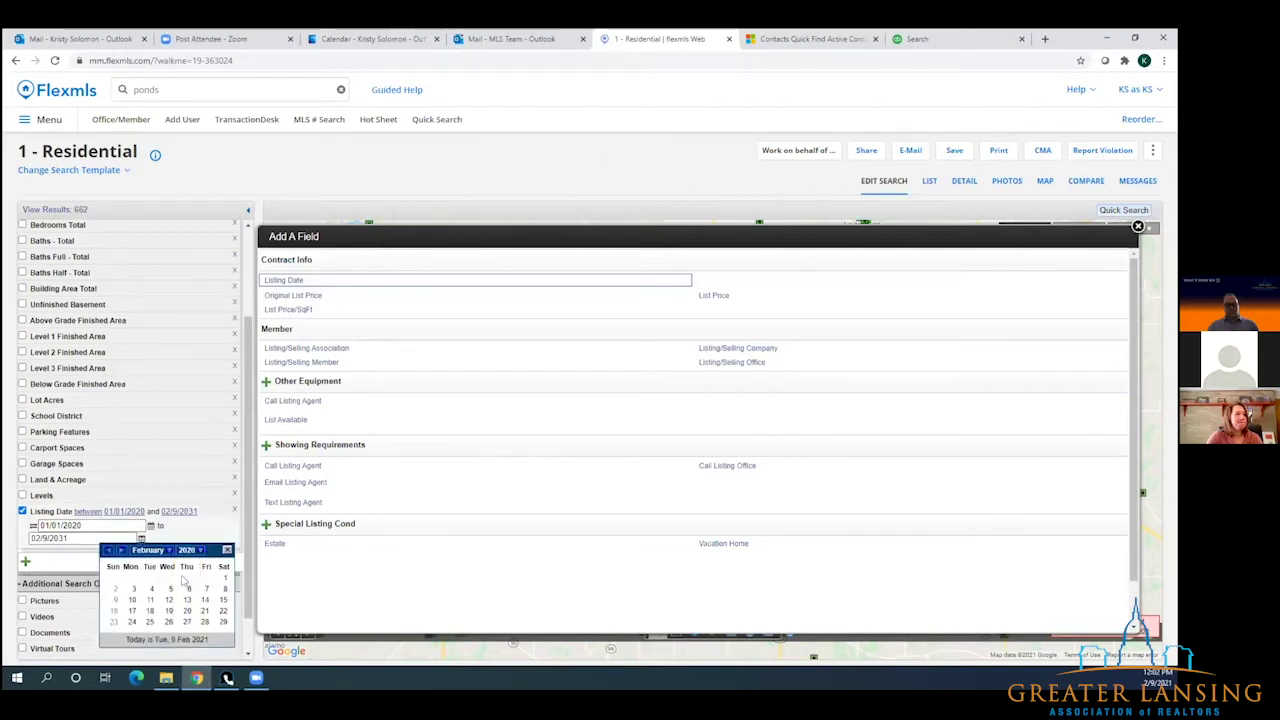
pyautogui.click(108, 551)
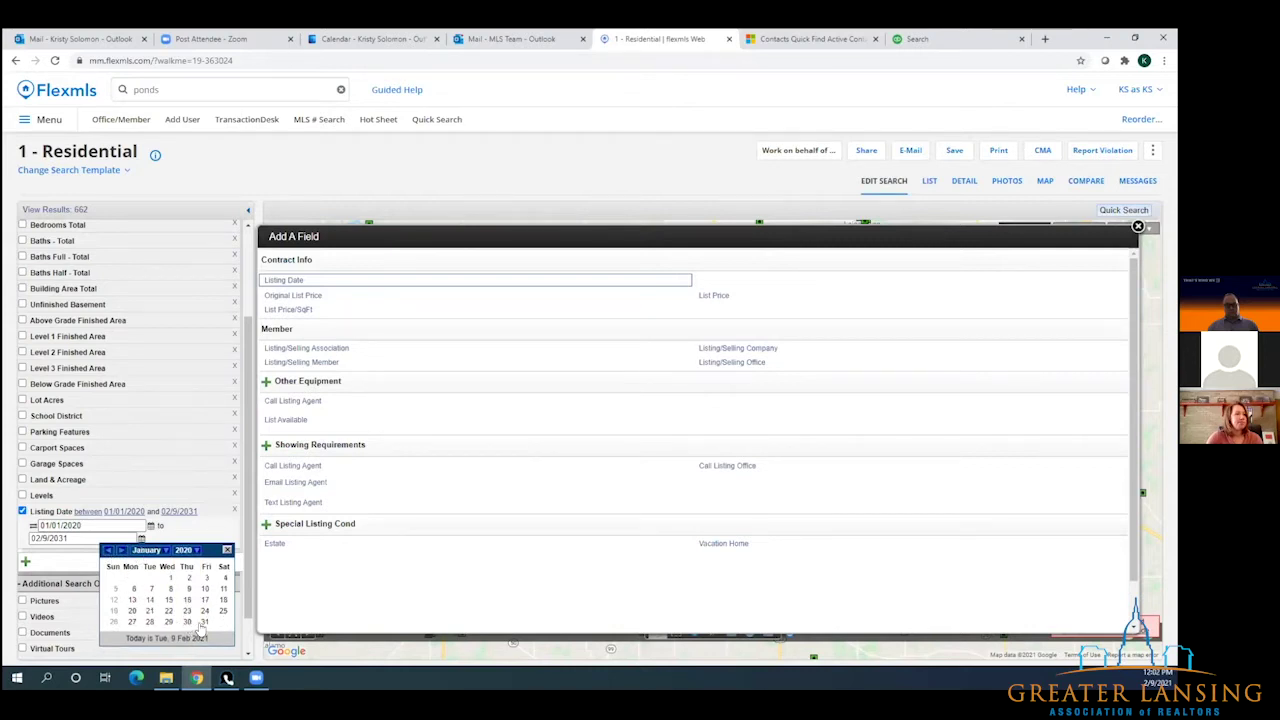
pyautogui.click(204, 621)
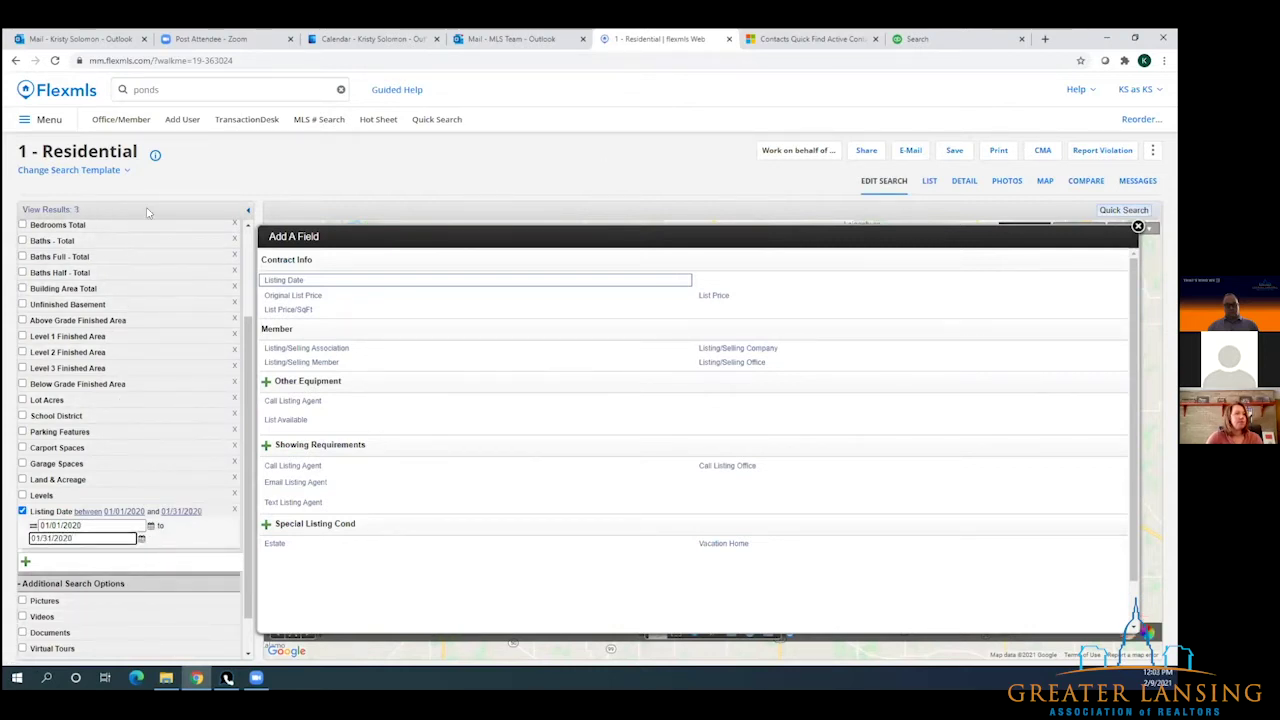
# - Try to change the year of the Listing Date range's start date to 2021
pyautogui.scroll(3, 130, 426)
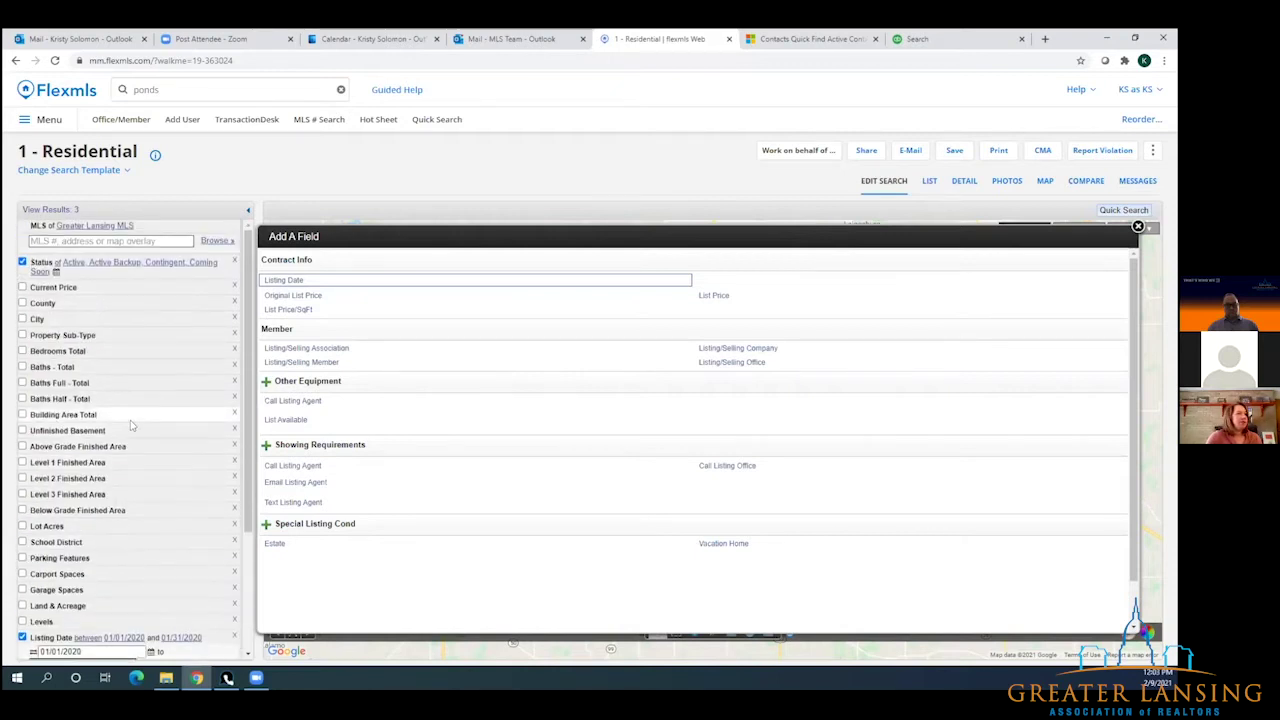
pyautogui.scroll(-1, 183, 601)
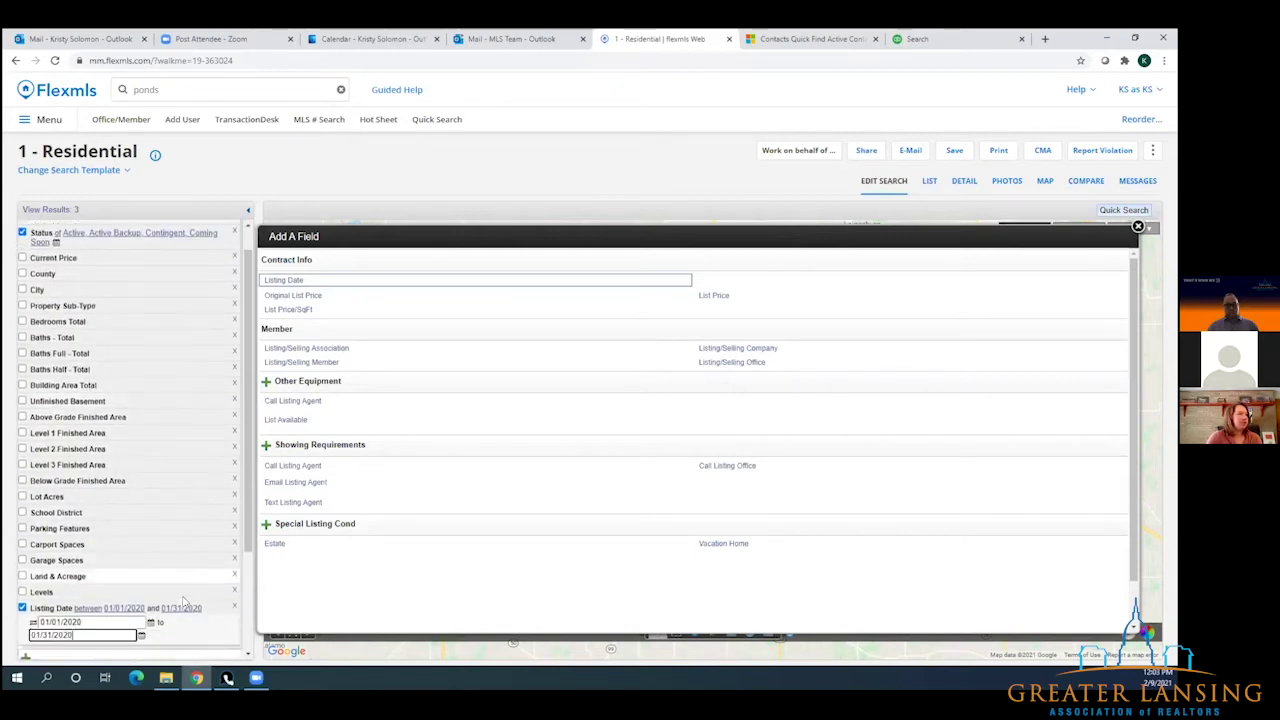
pyautogui.scroll(-1, 183, 601)
pyautogui.click(140, 583)
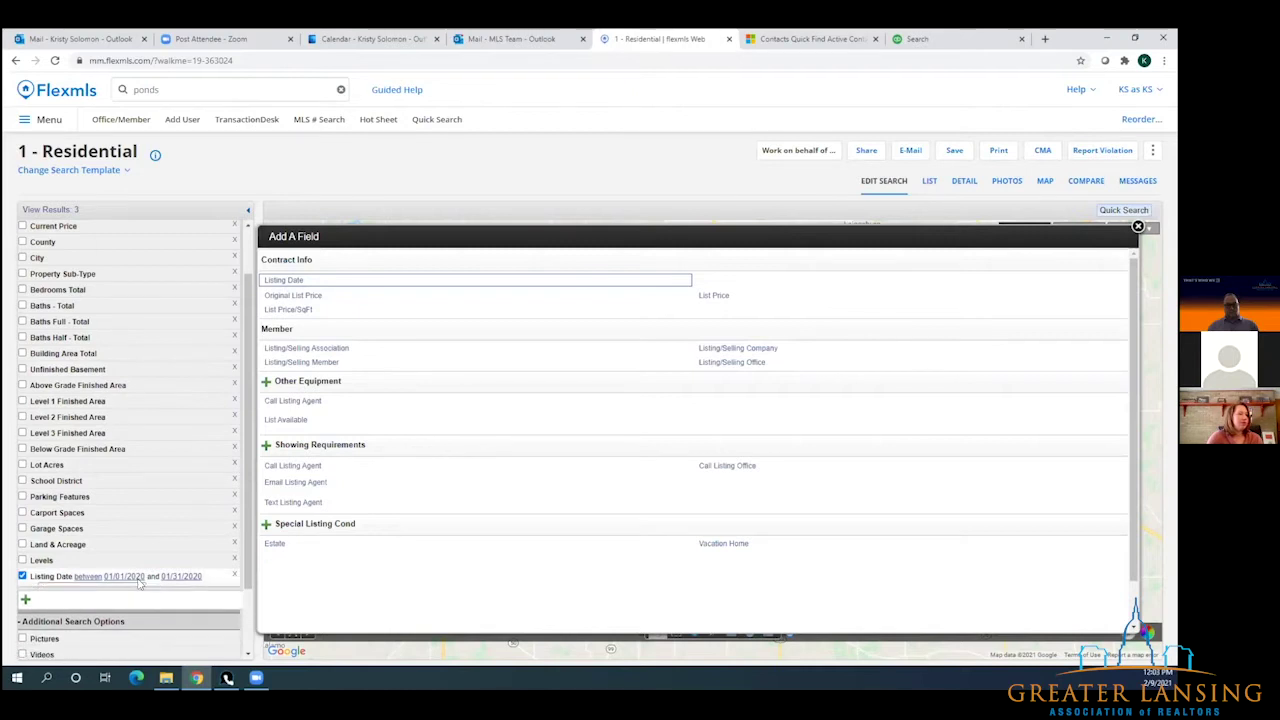
pyautogui.click(140, 583)
pyautogui.click(150, 590)
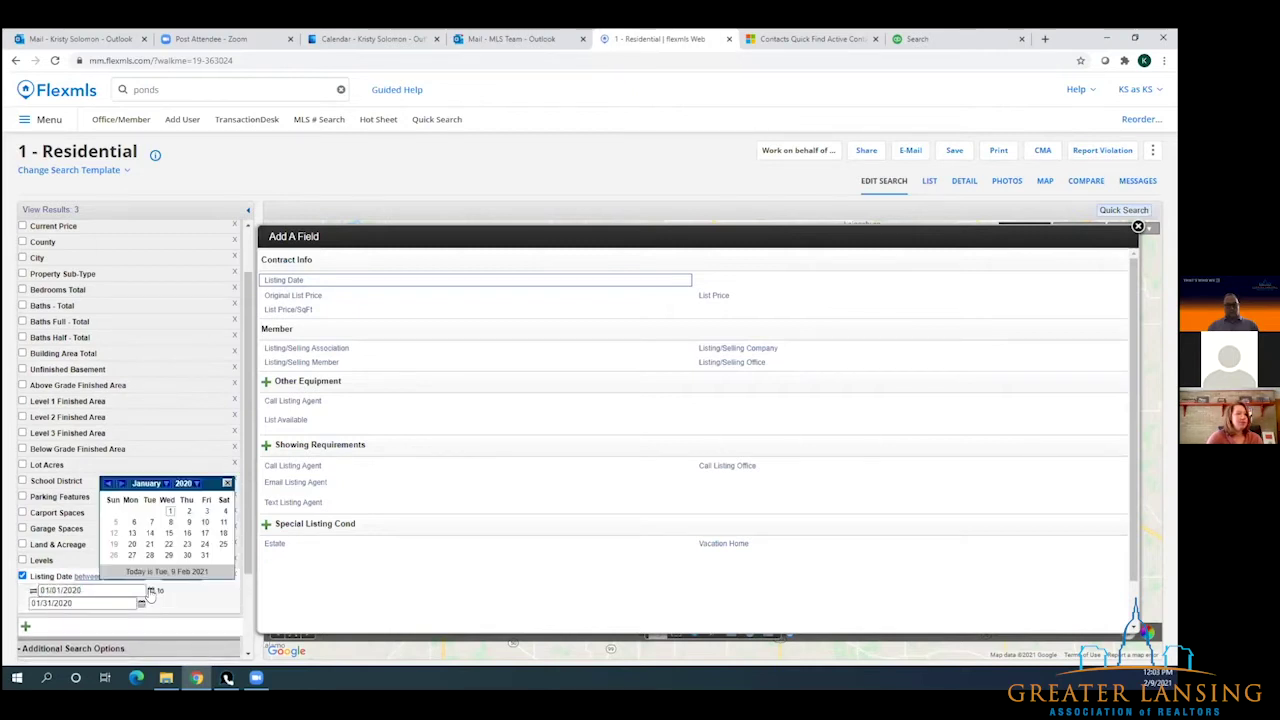
pyautogui.click(199, 487)
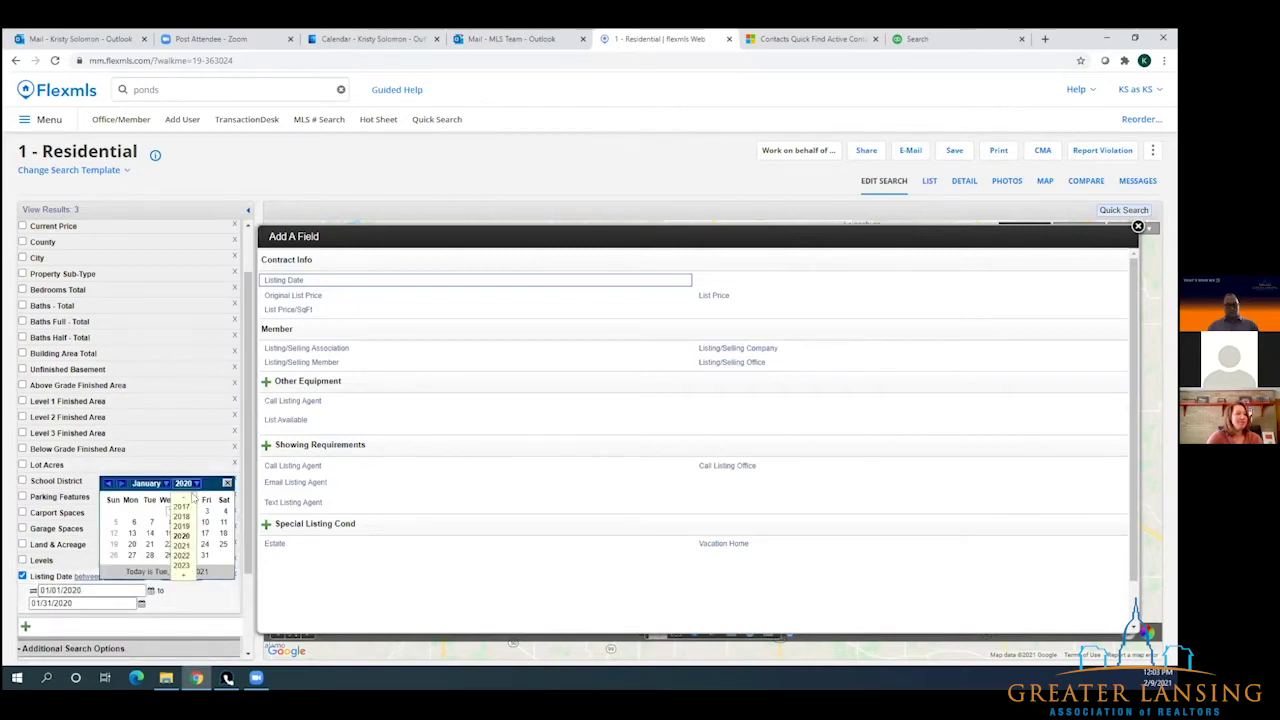
pyautogui.click(190, 550)
pyautogui.click(104, 604)
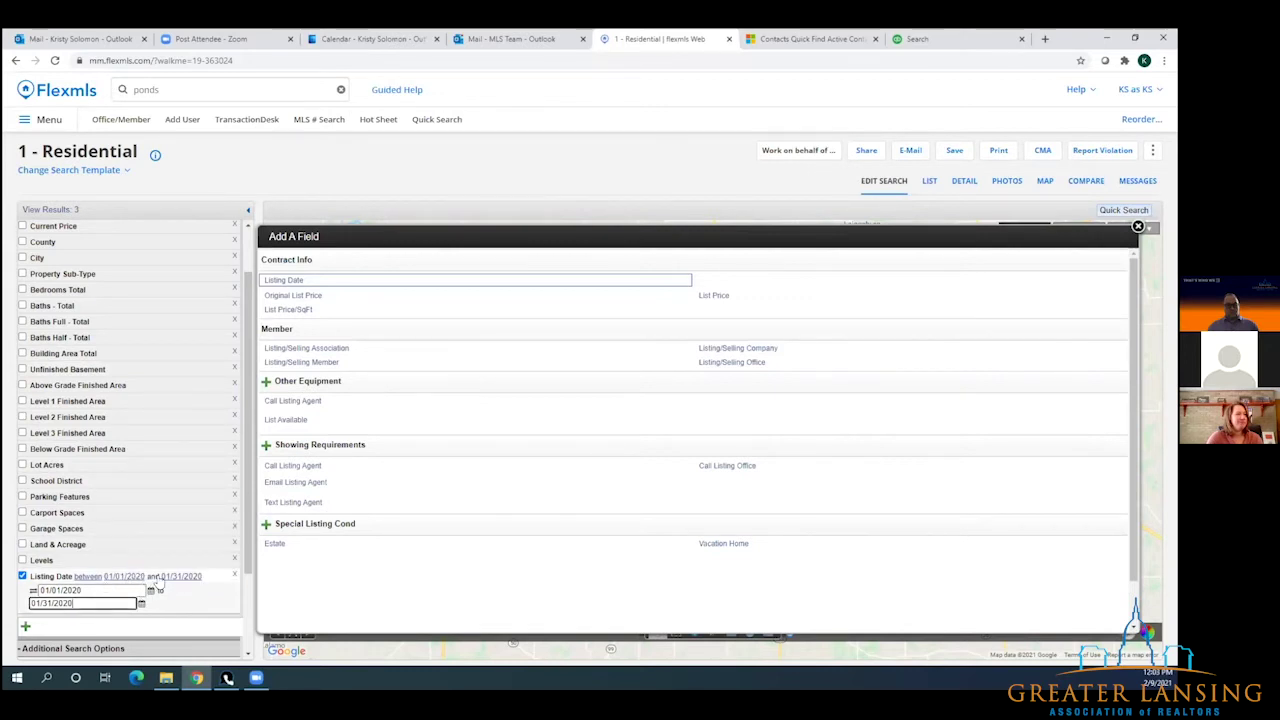
pyautogui.click(150, 590)
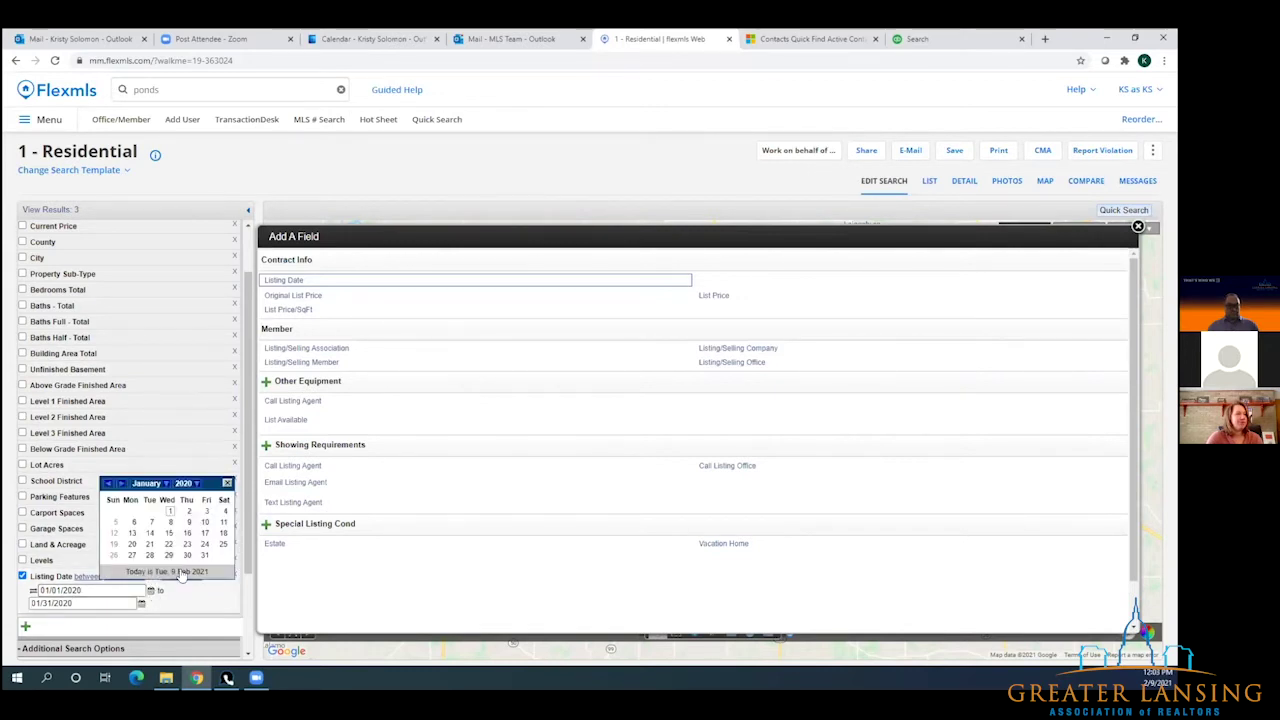
pyautogui.click(197, 484)
pyautogui.click(181, 545)
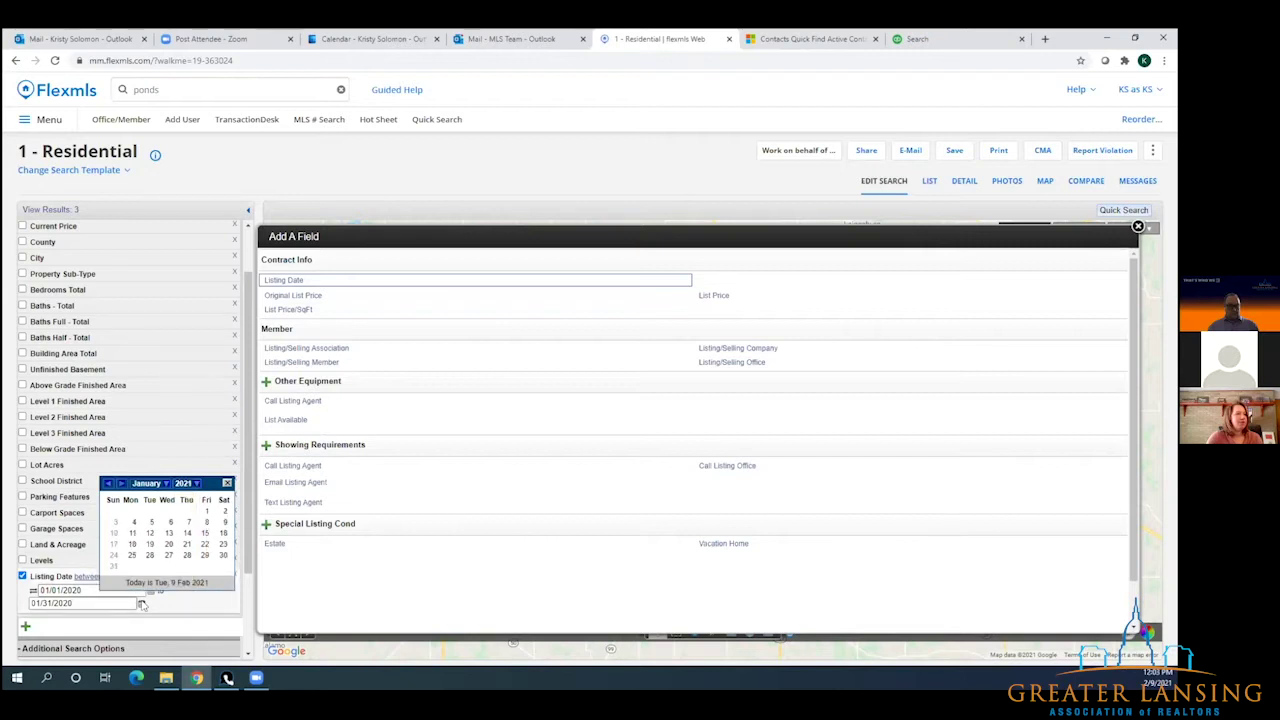
pyautogui.click(136, 604)
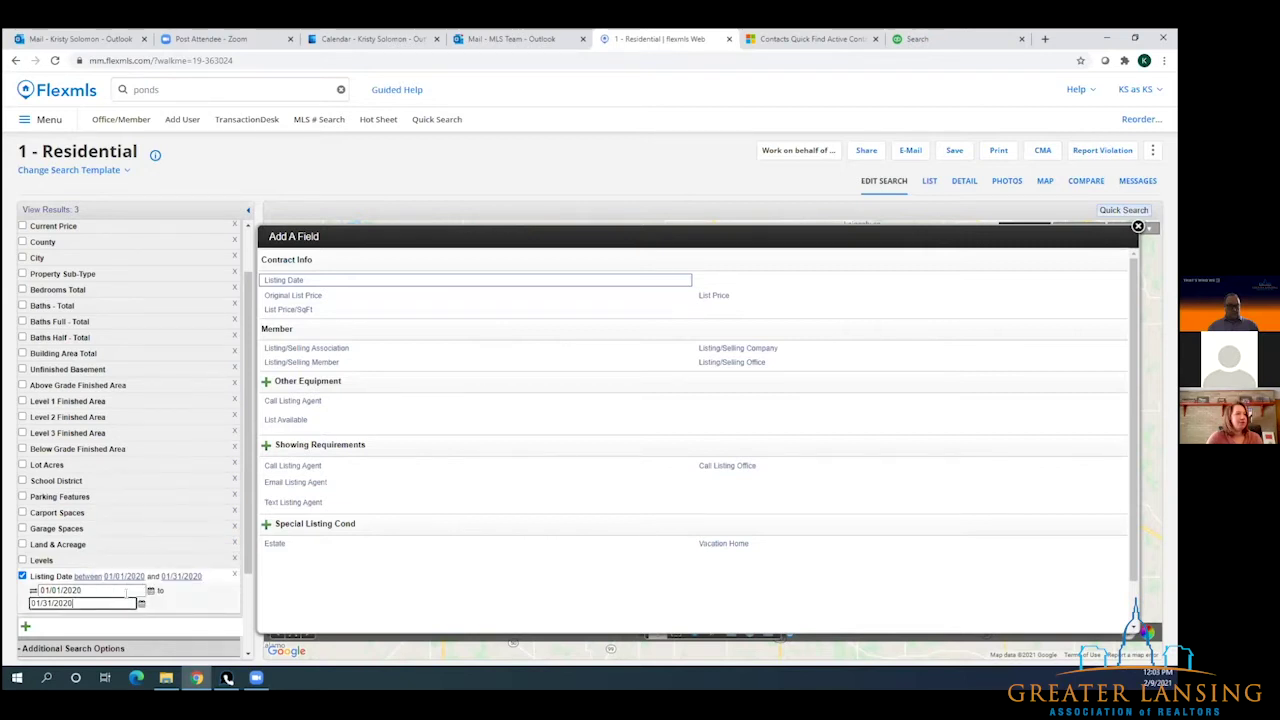
# - View the matching listings for the current search criteria as a list
pyautogui.click(70, 214)
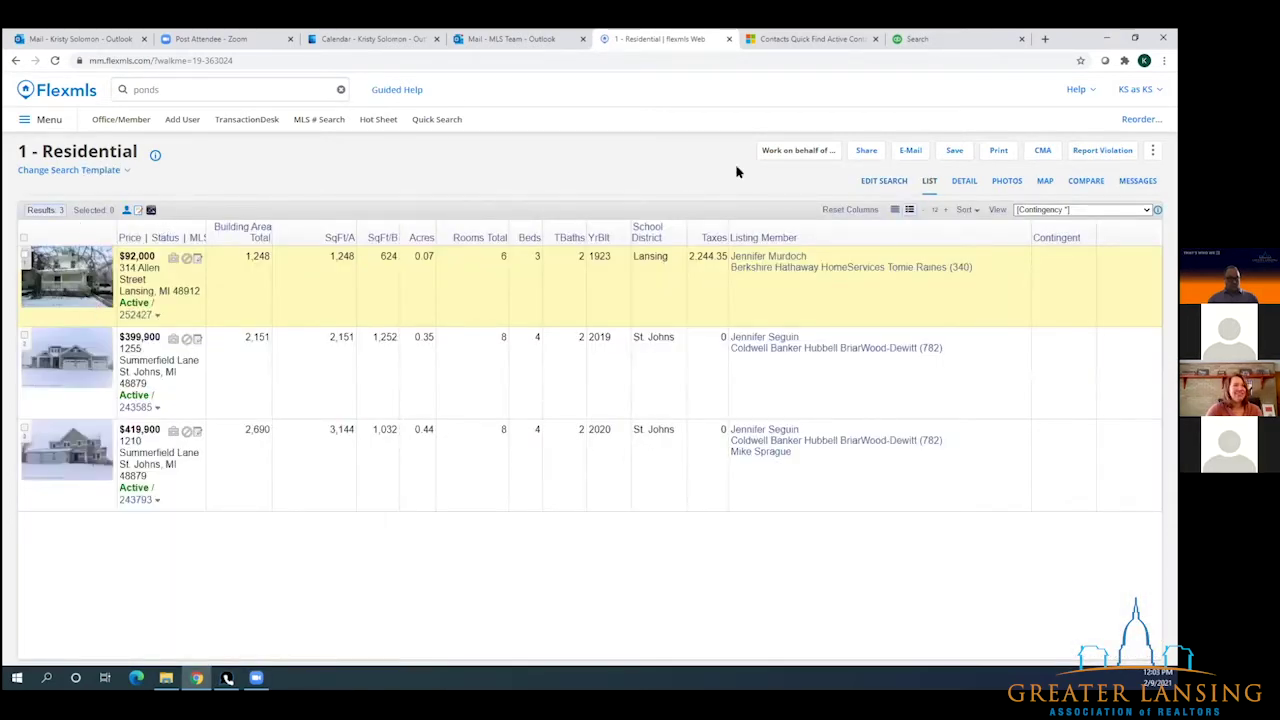
# - Start a fresh residential quick search and add the Listing Date field to it again
pyautogui.click(440, 120)
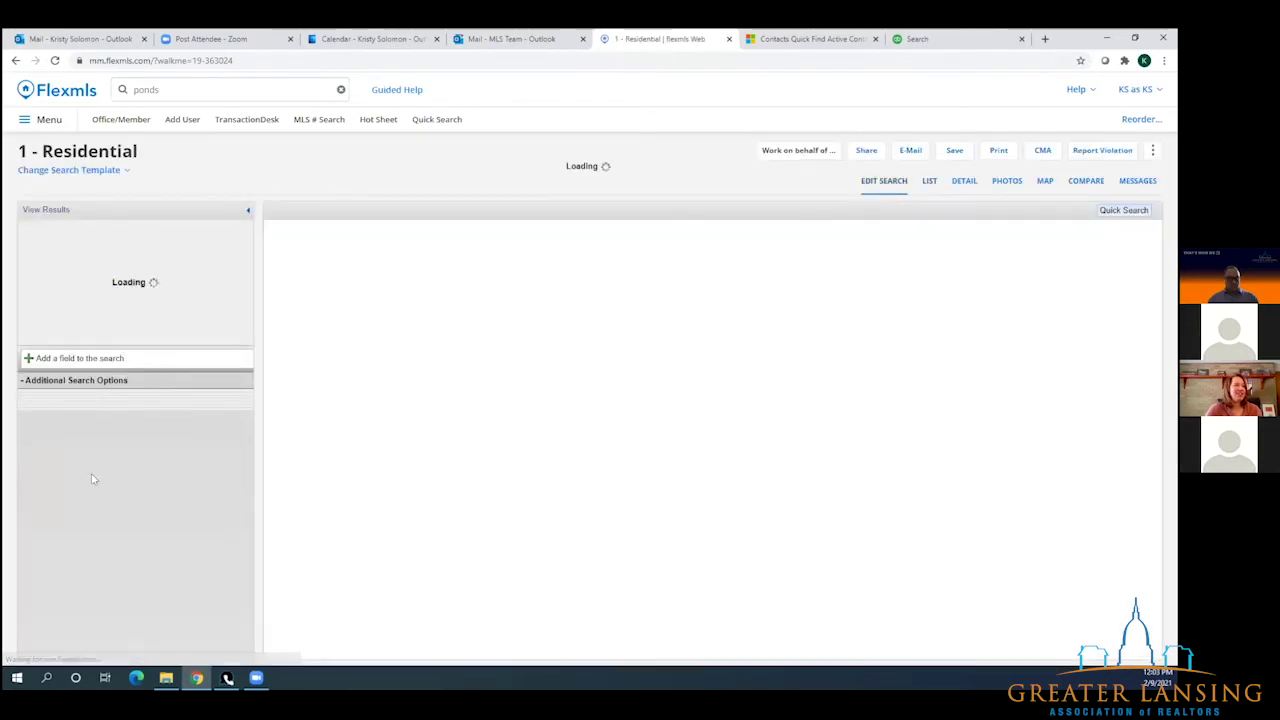
pyautogui.click(105, 632)
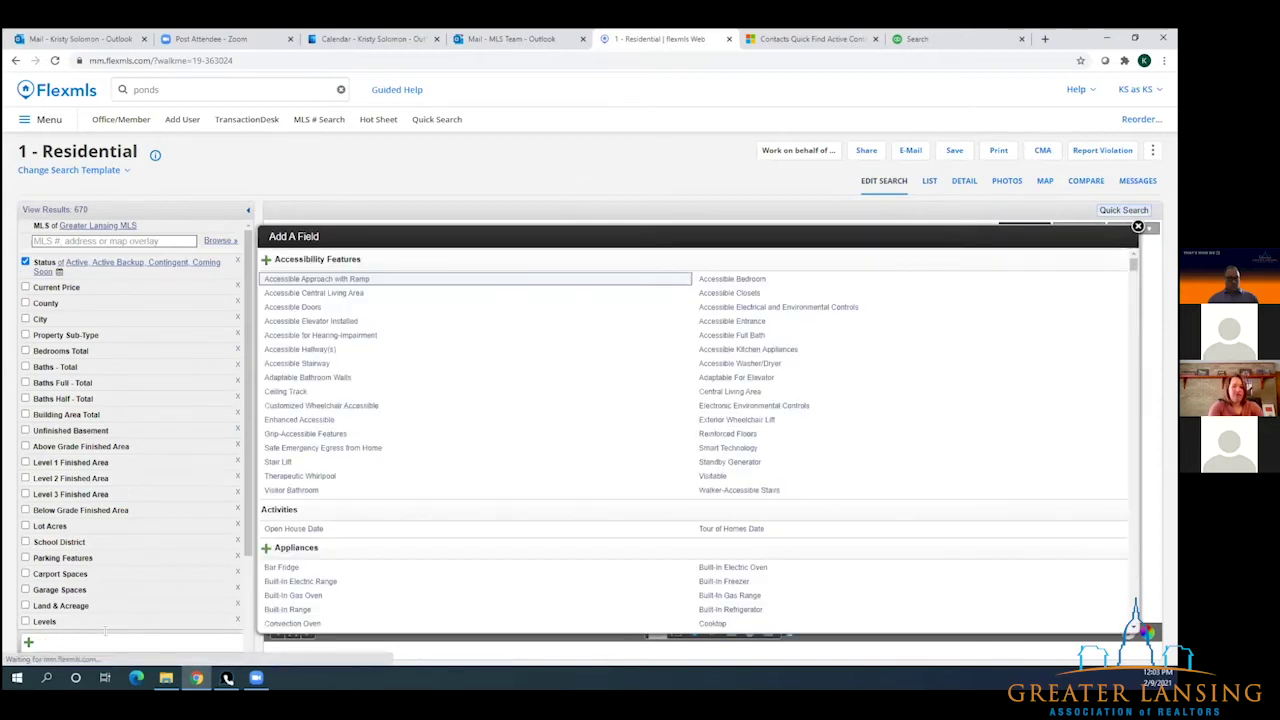
pyautogui.write('list')
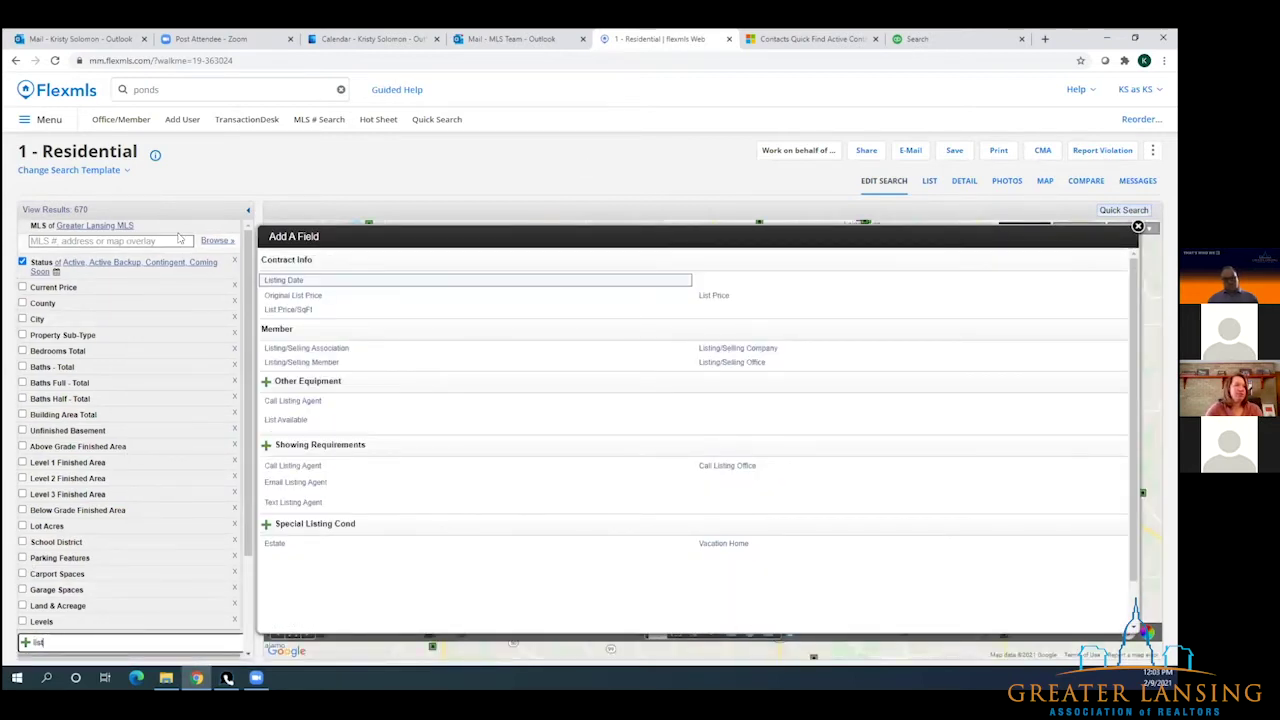
pyautogui.press('Return')
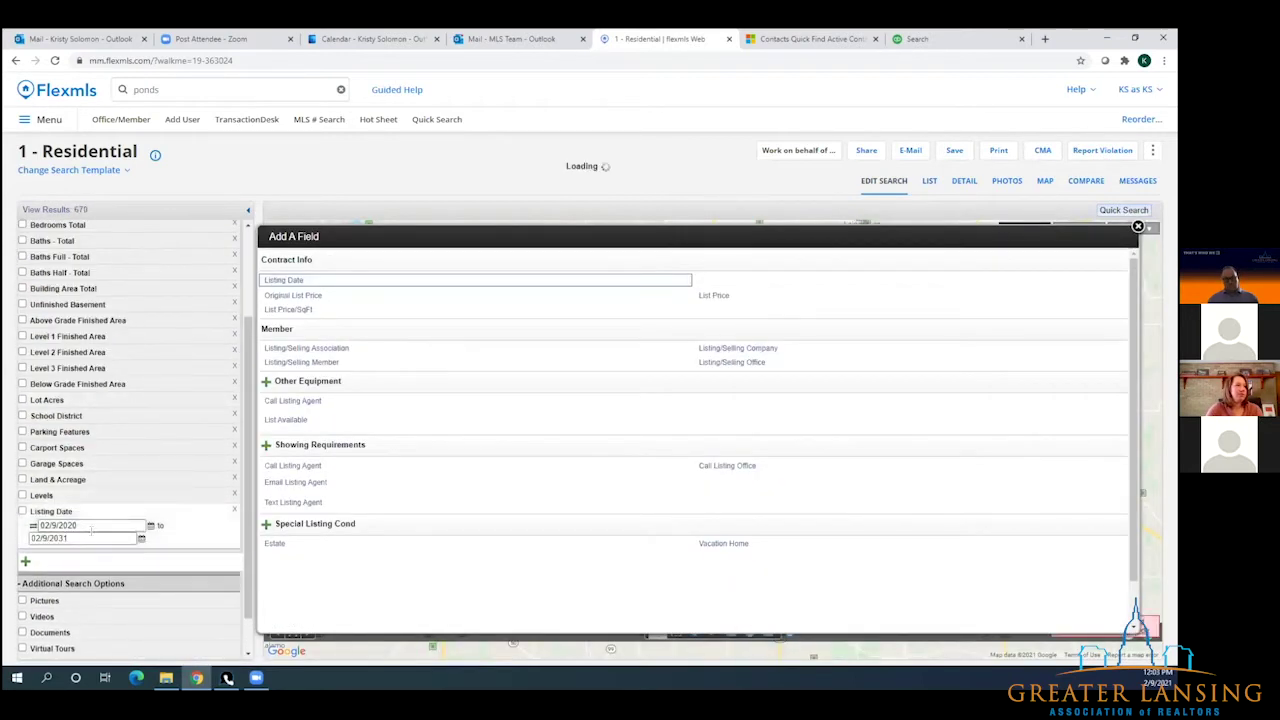
# - Set the Listing Date range from 01/01/2021 to 01/31/2021
pyautogui.click(150, 525)
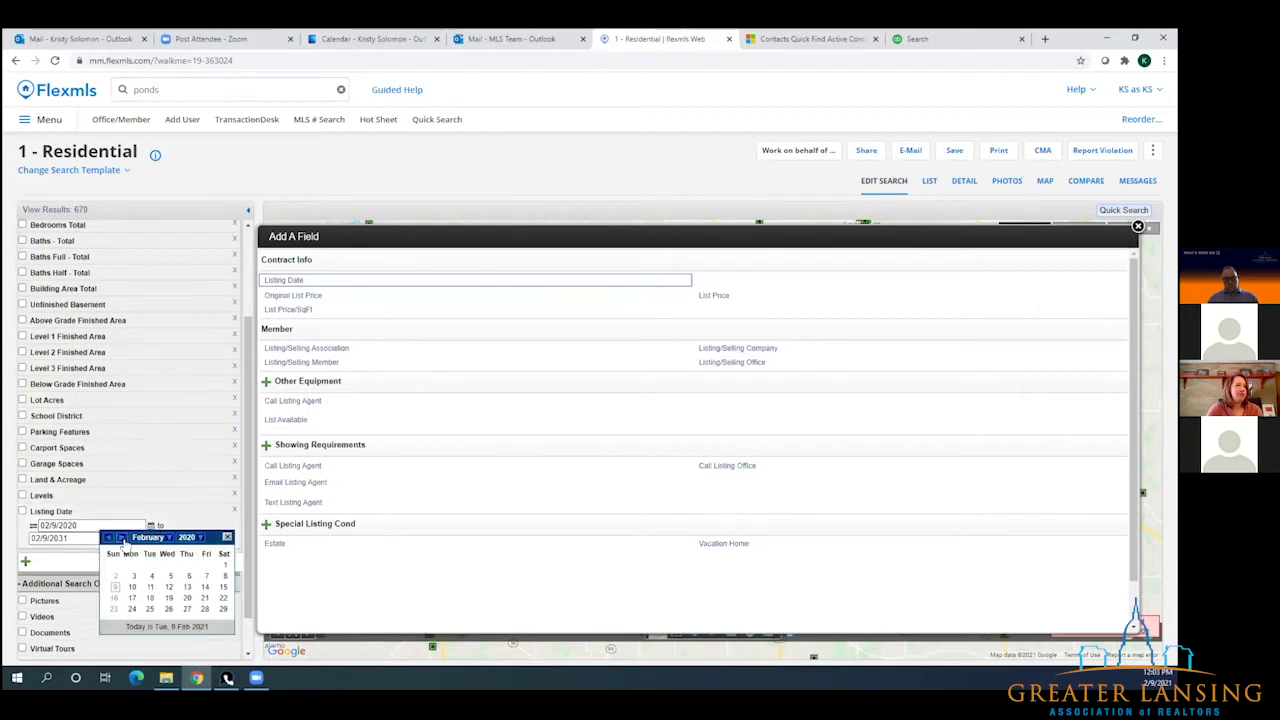
pyautogui.click(188, 537)
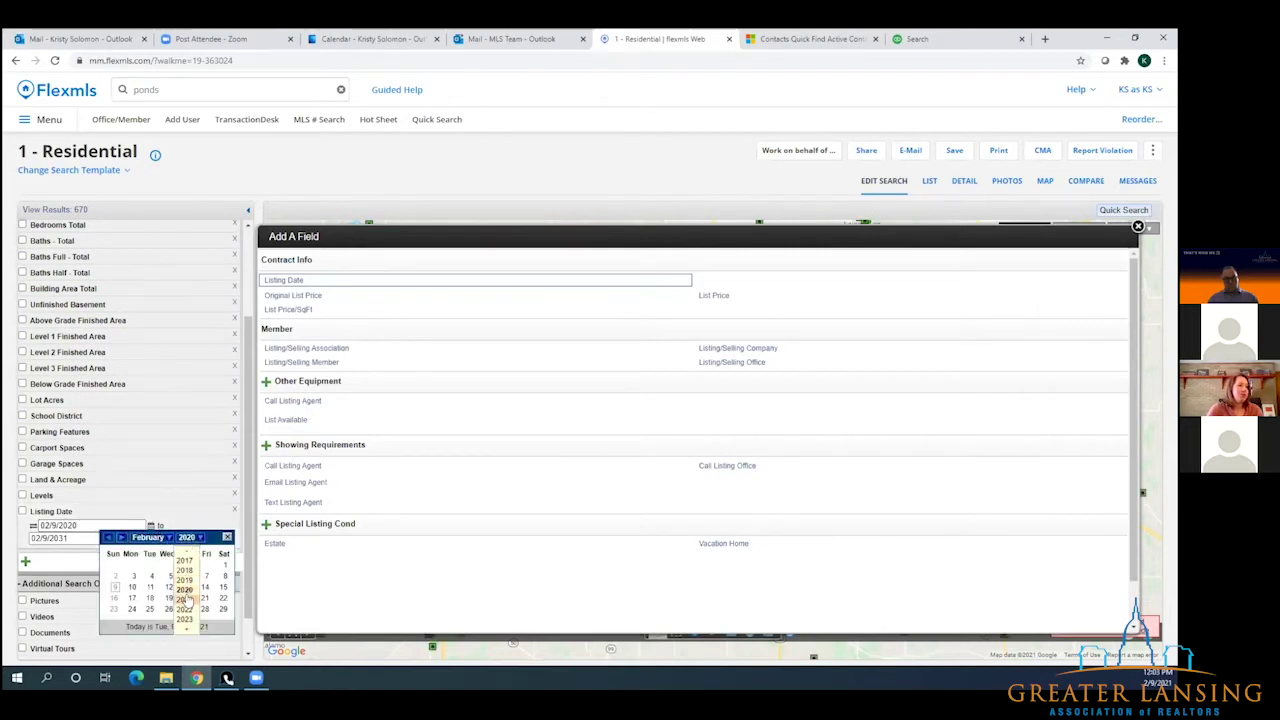
pyautogui.click(185, 599)
pyautogui.click(120, 539)
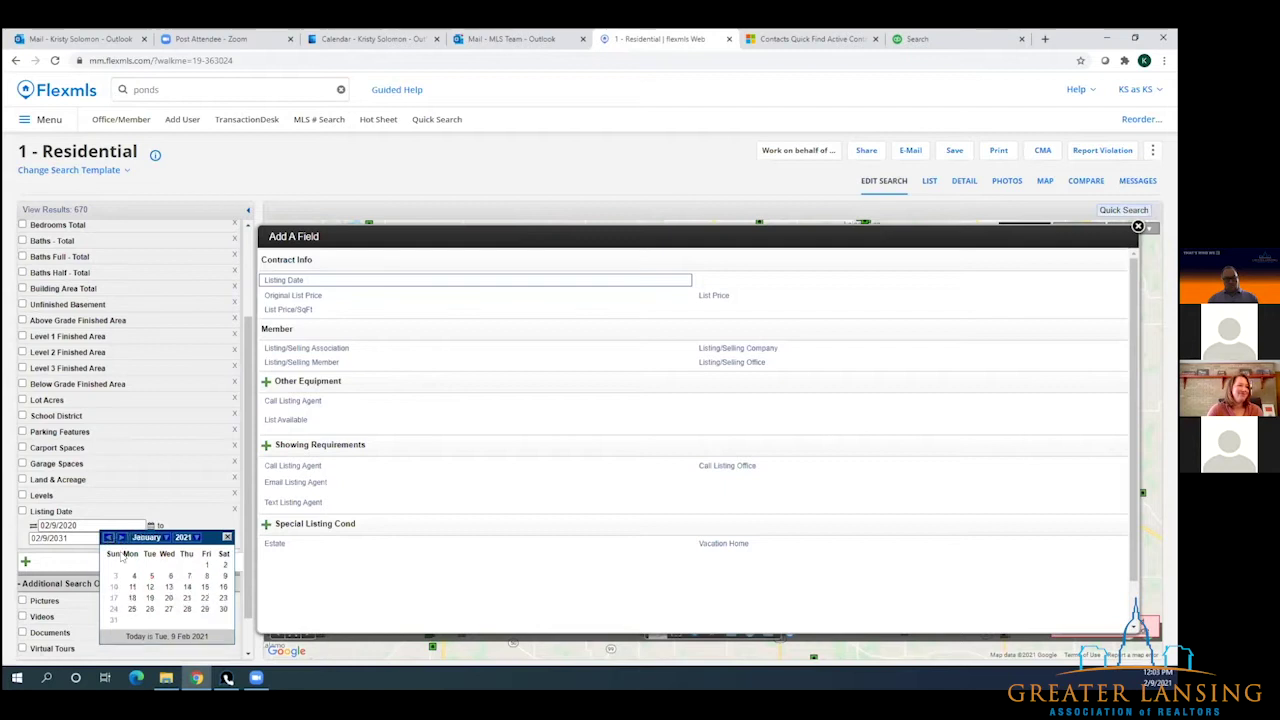
pyautogui.click(206, 565)
pyautogui.click(132, 539)
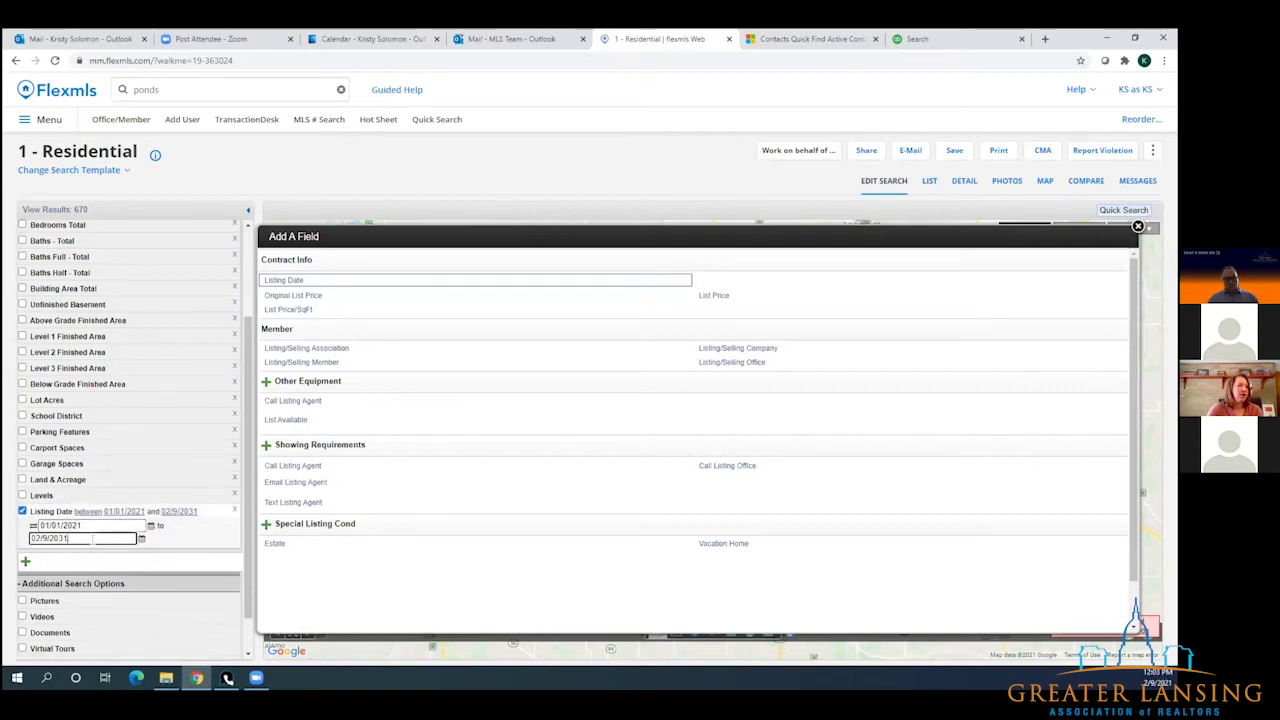
pyautogui.click(140, 540)
pyautogui.click(108, 550)
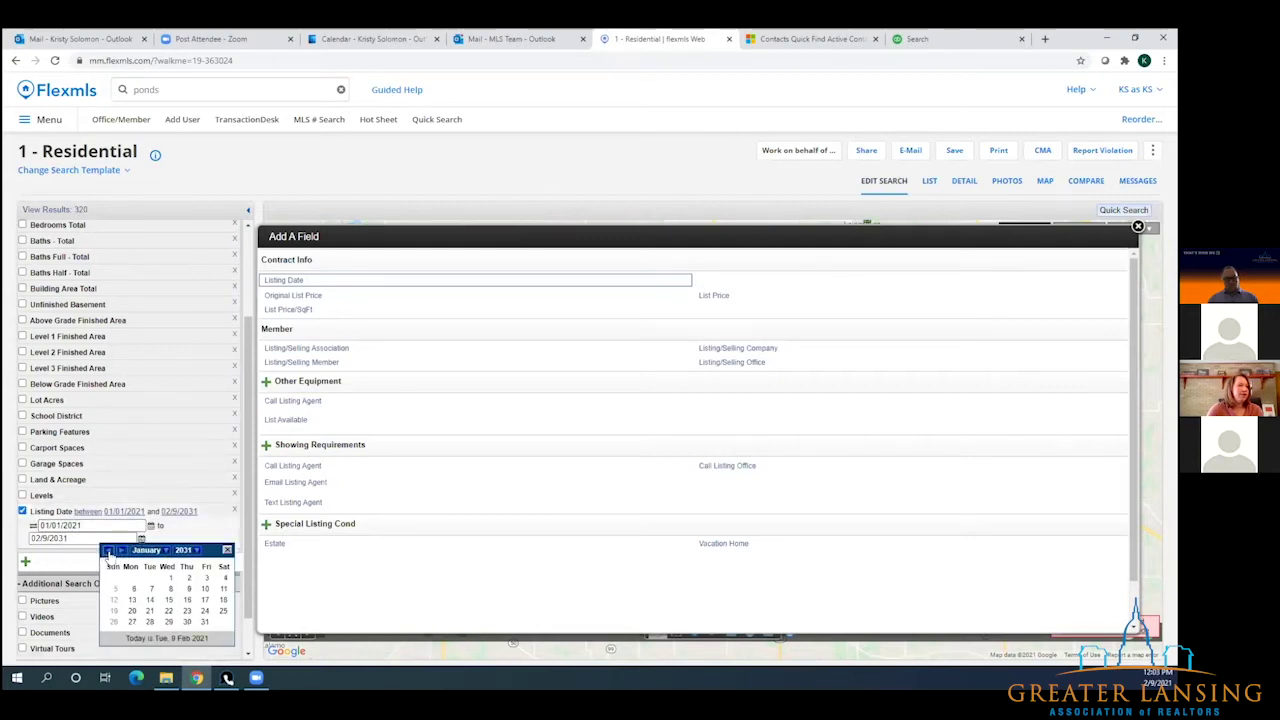
pyautogui.click(205, 621)
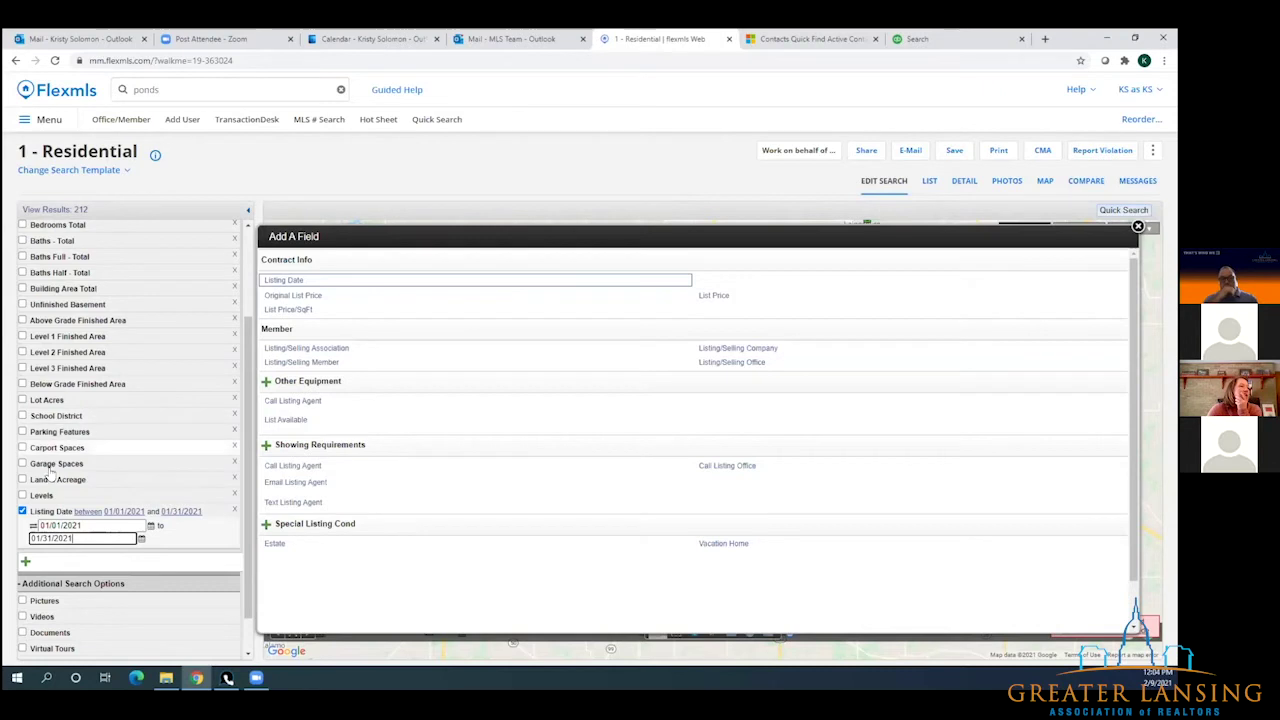
pyautogui.tripleClick(90, 540)
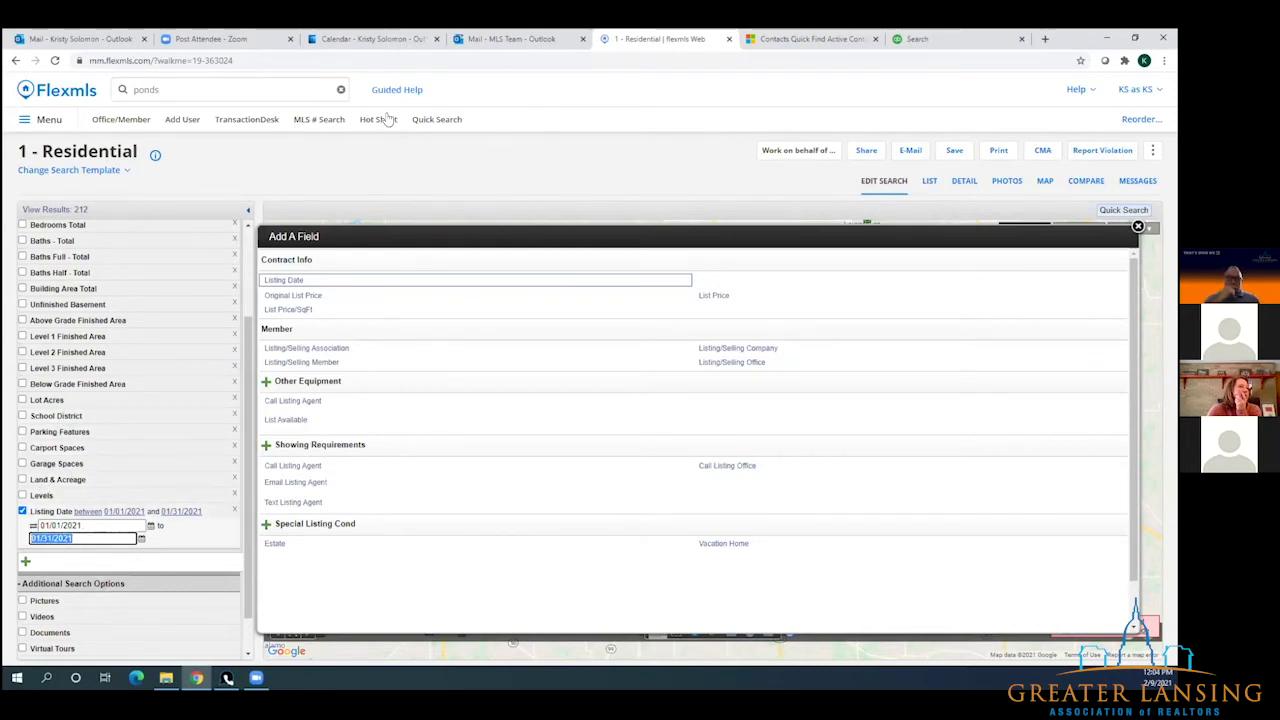
# - Start a fresh residential quick search and look up the addable fields matching "gar" and "parking"
pyautogui.click(424, 119)
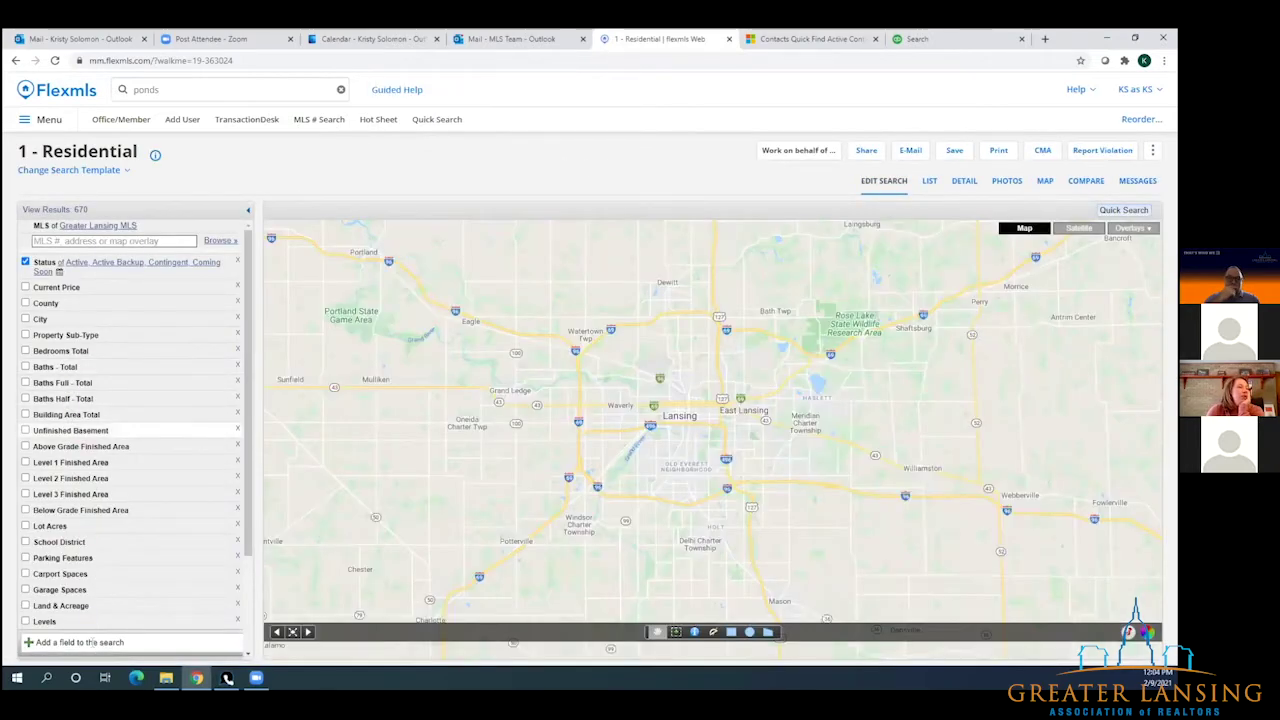
pyautogui.click(92, 642)
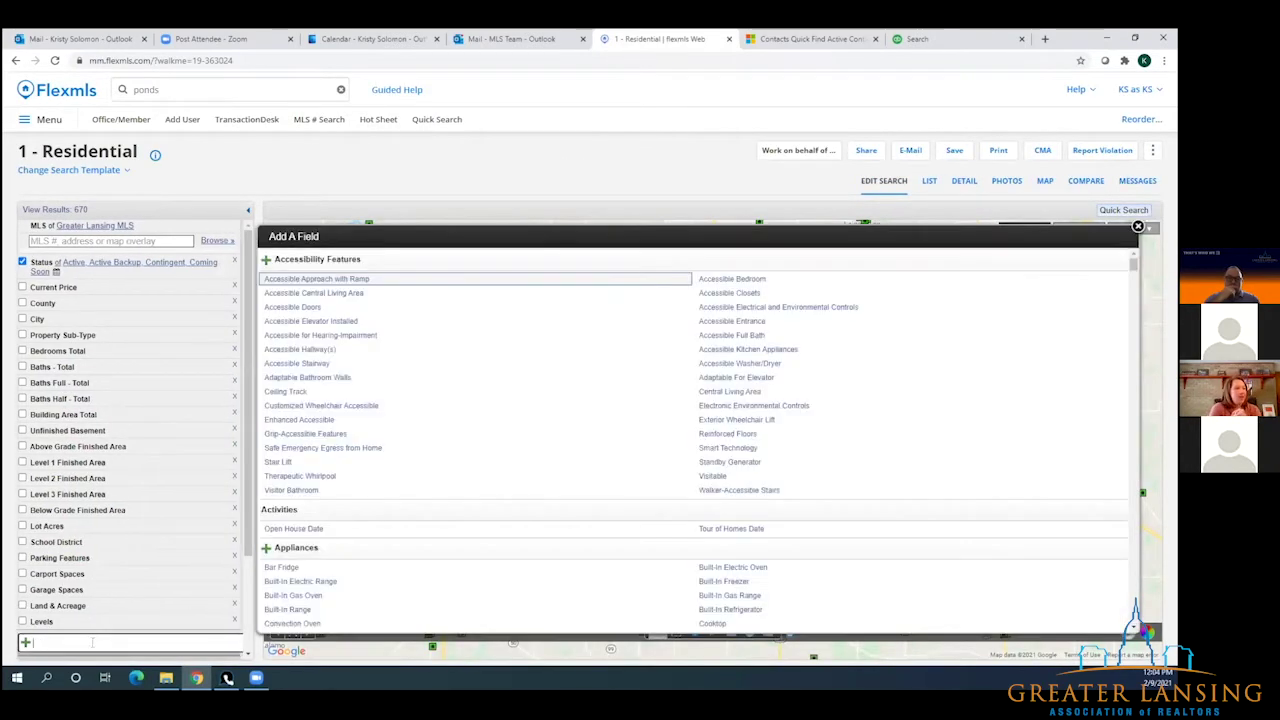
pyautogui.write('gar')
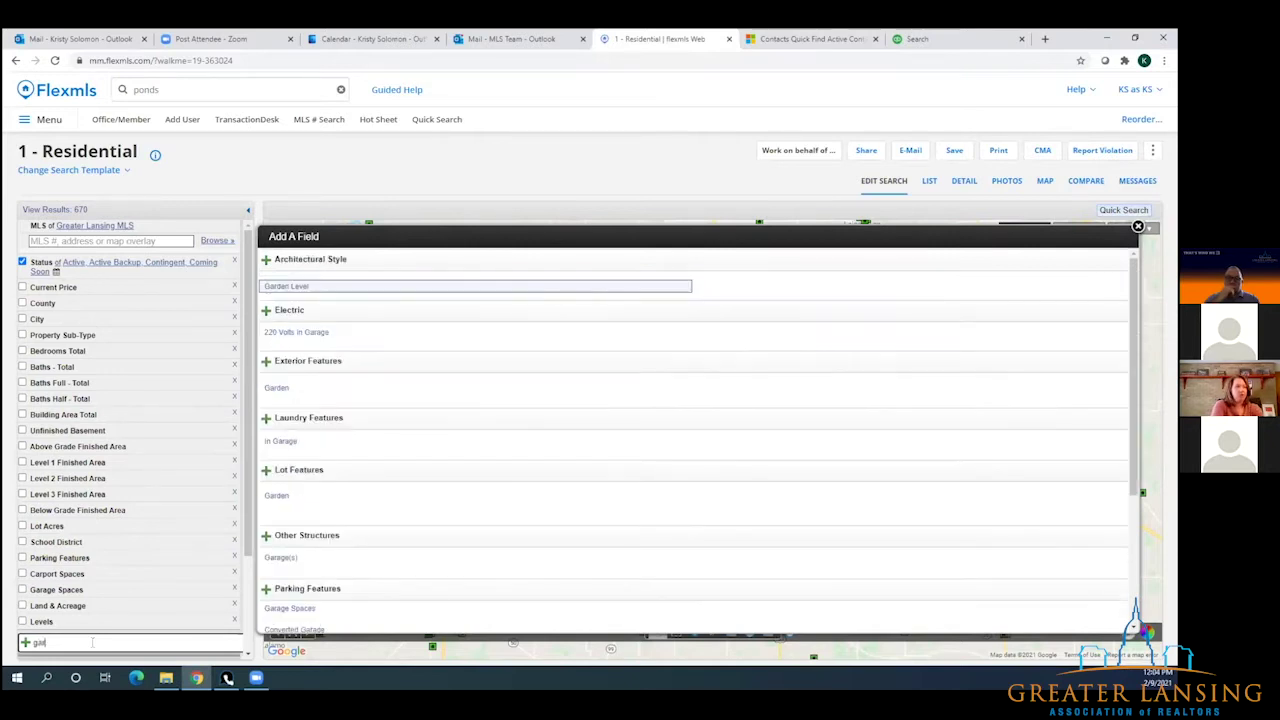
pyautogui.press('BackSpace')
pyautogui.press('BackSpace')
pyautogui.press('BackSpace')
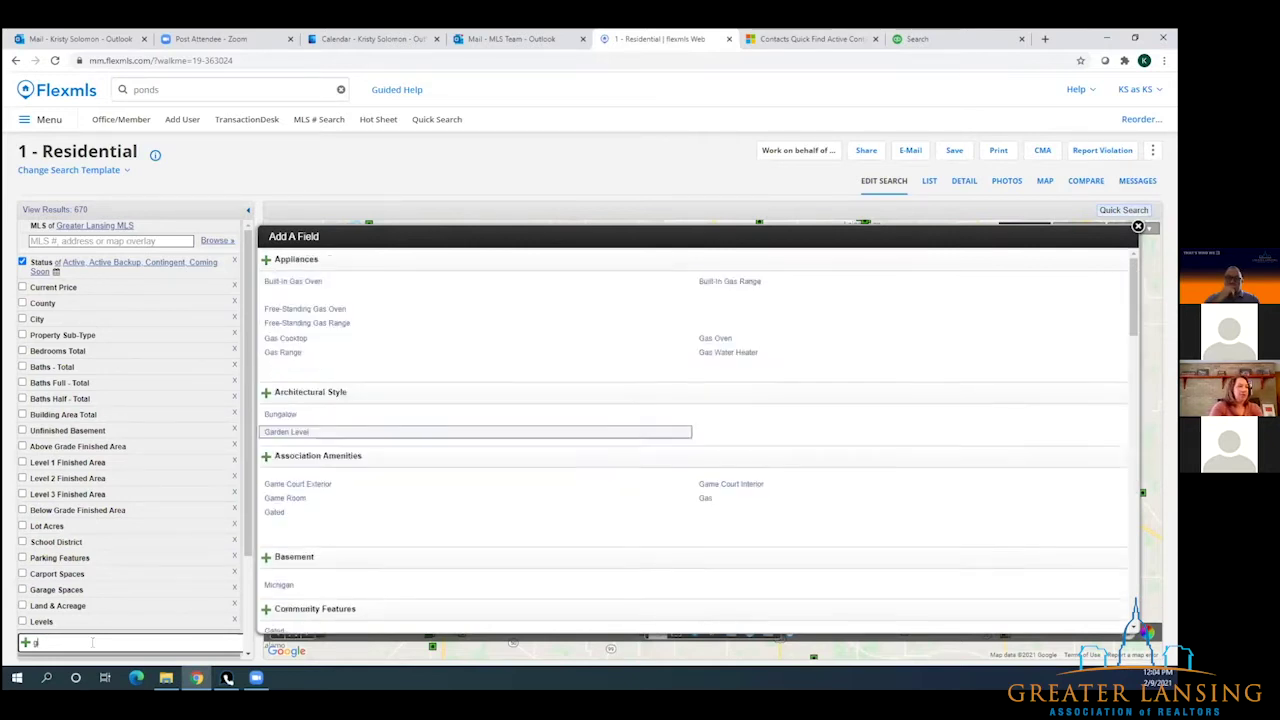
pyautogui.write('parking')
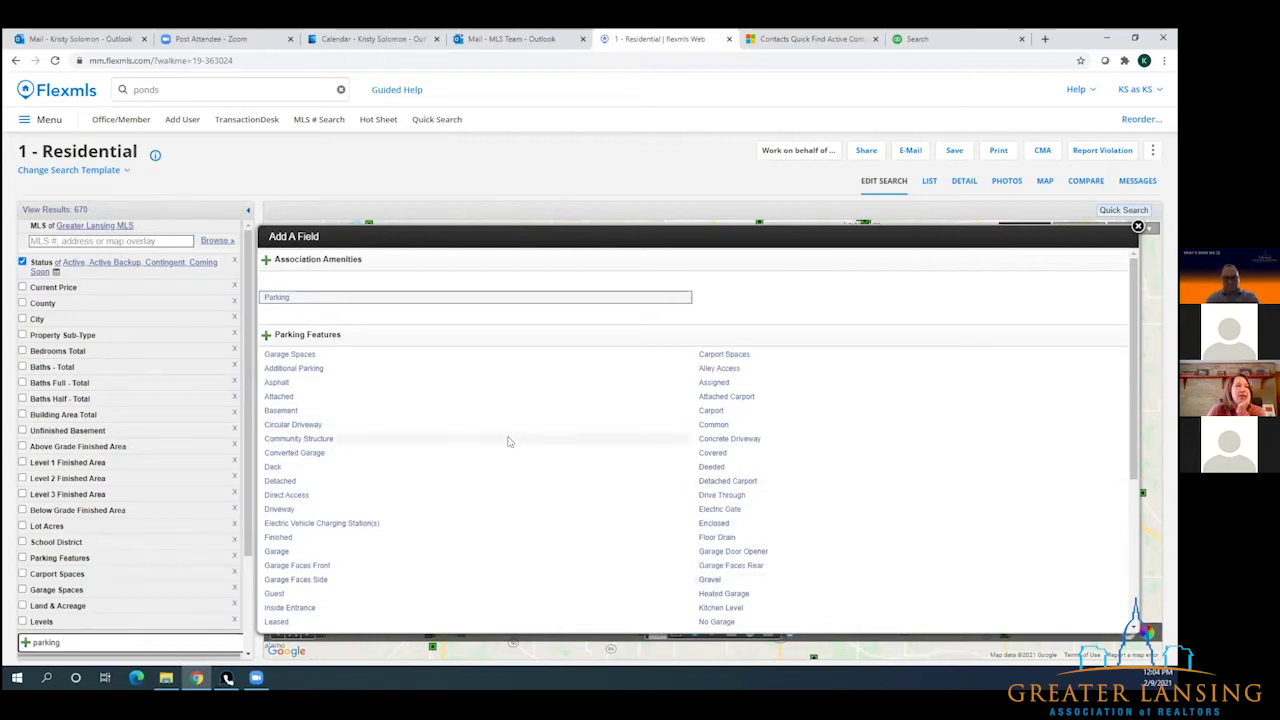
pyautogui.scroll(-5, 500, 430)
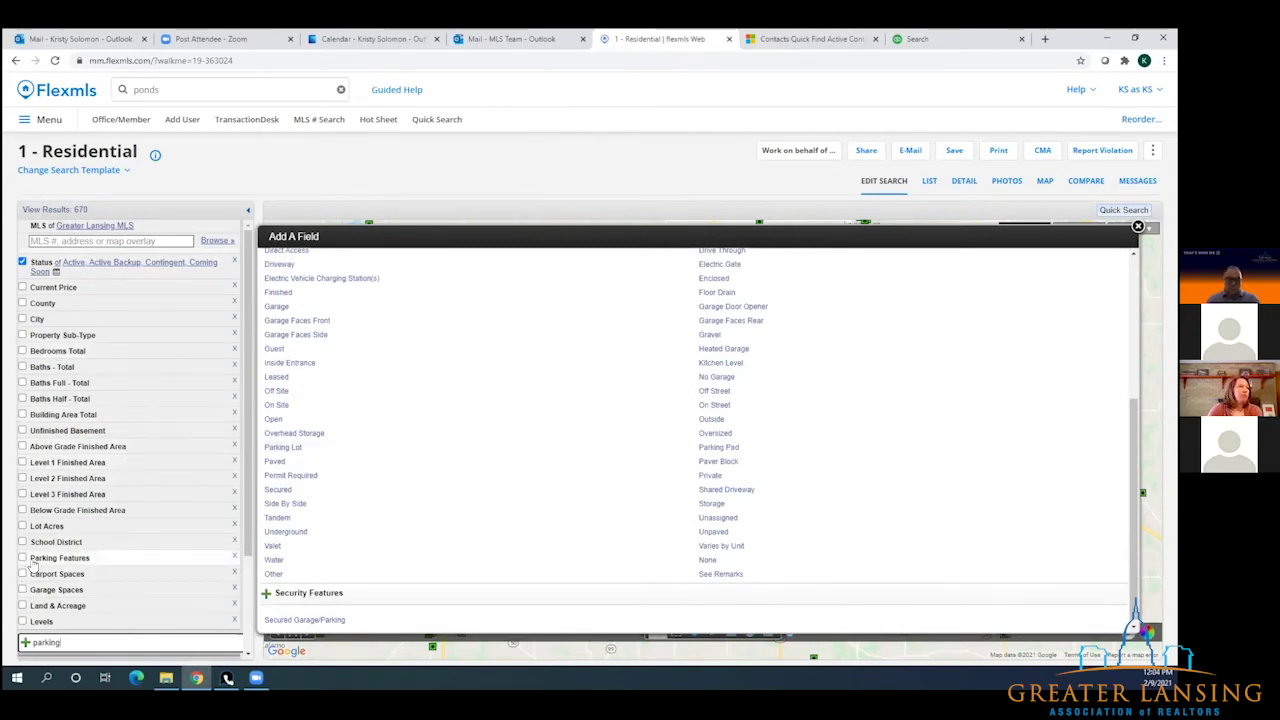
# - Enable the Parking Features criterion in the search and review all of its selectable options
pyautogui.click(21, 559)
pyautogui.scroll(-2, 103, 590)
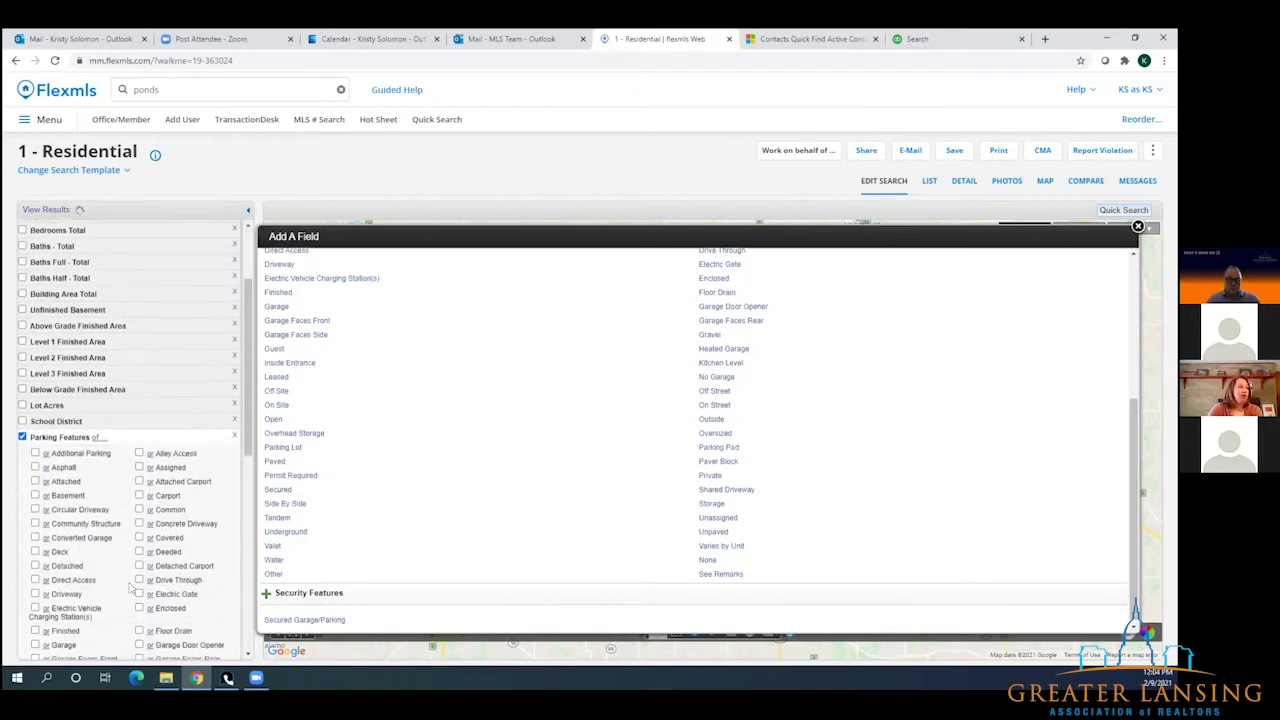
pyautogui.scroll(-3, 104, 590)
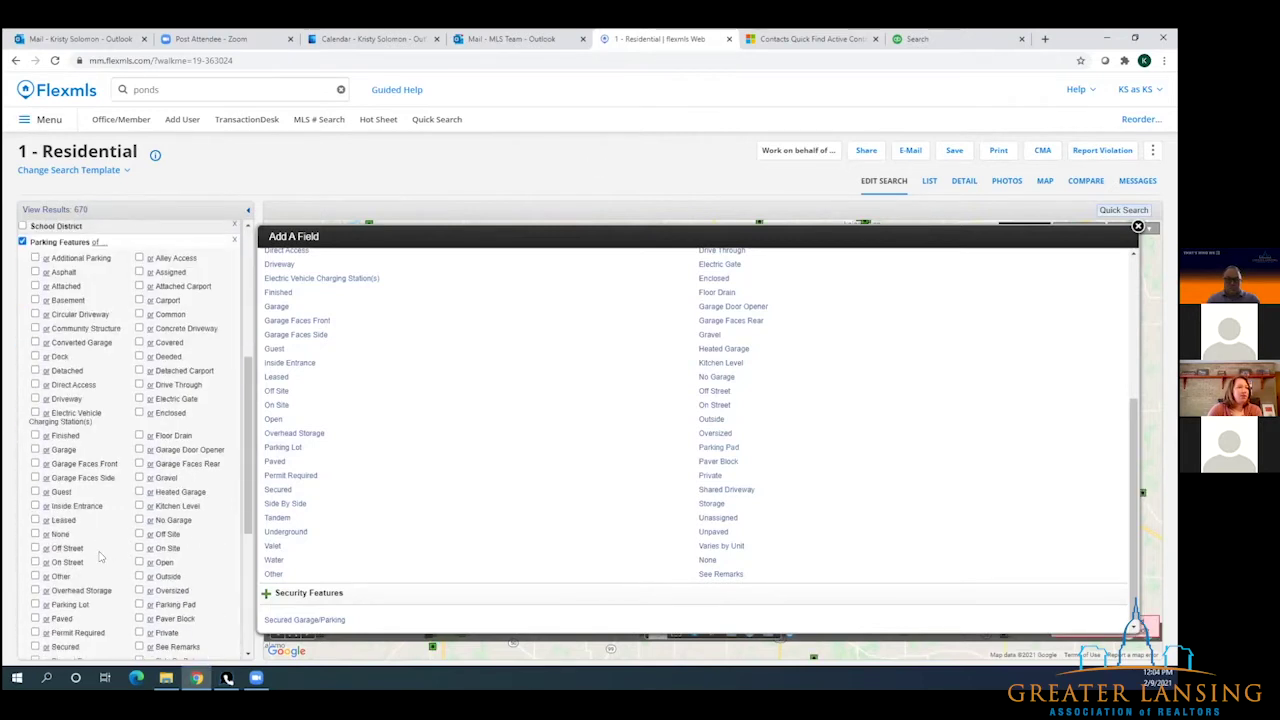
pyautogui.scroll(-8, 110, 537)
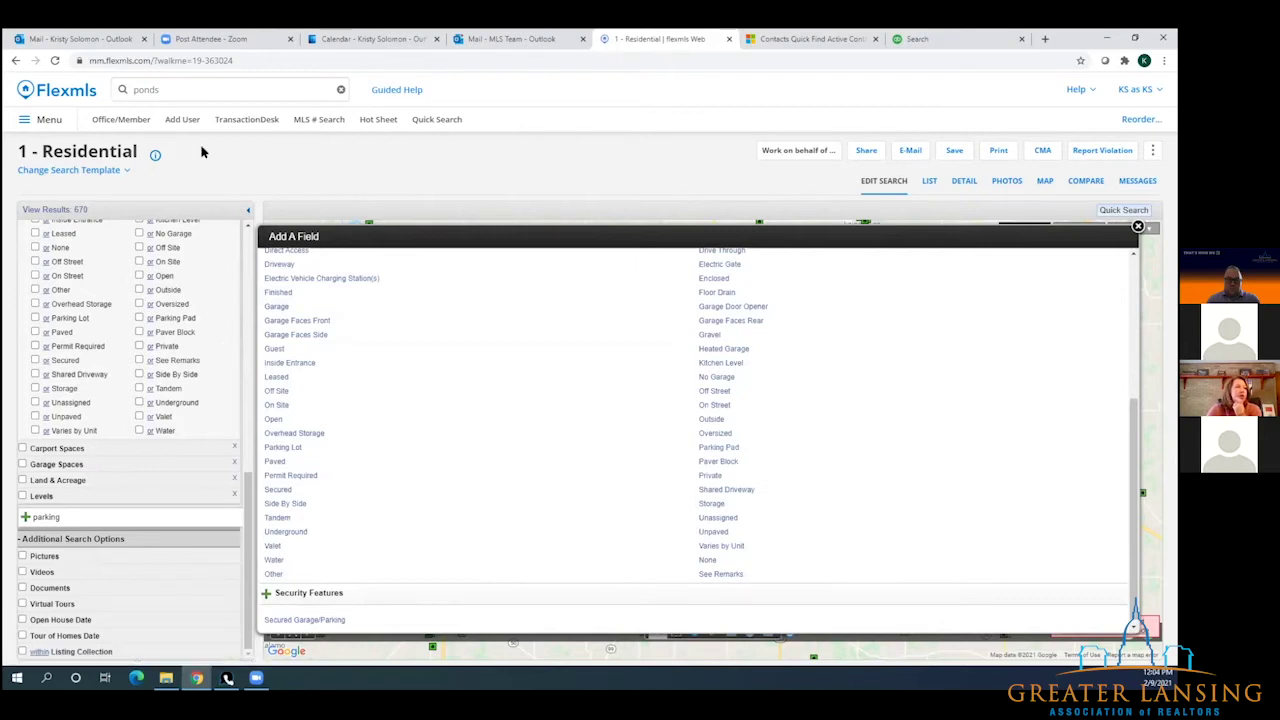
# - Run the 24-Hour Hot Sheet without filters from the dashboard and view the first new listing in detail
pyautogui.click(55, 90)
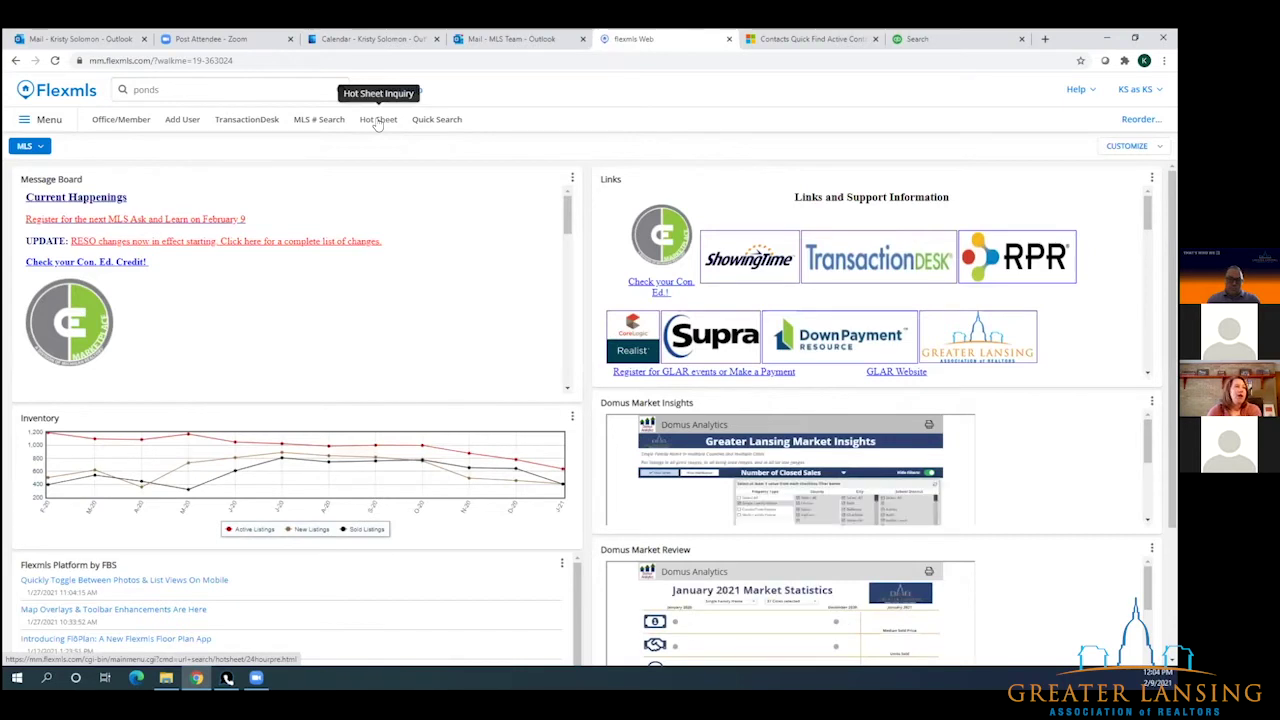
pyautogui.click(378, 120)
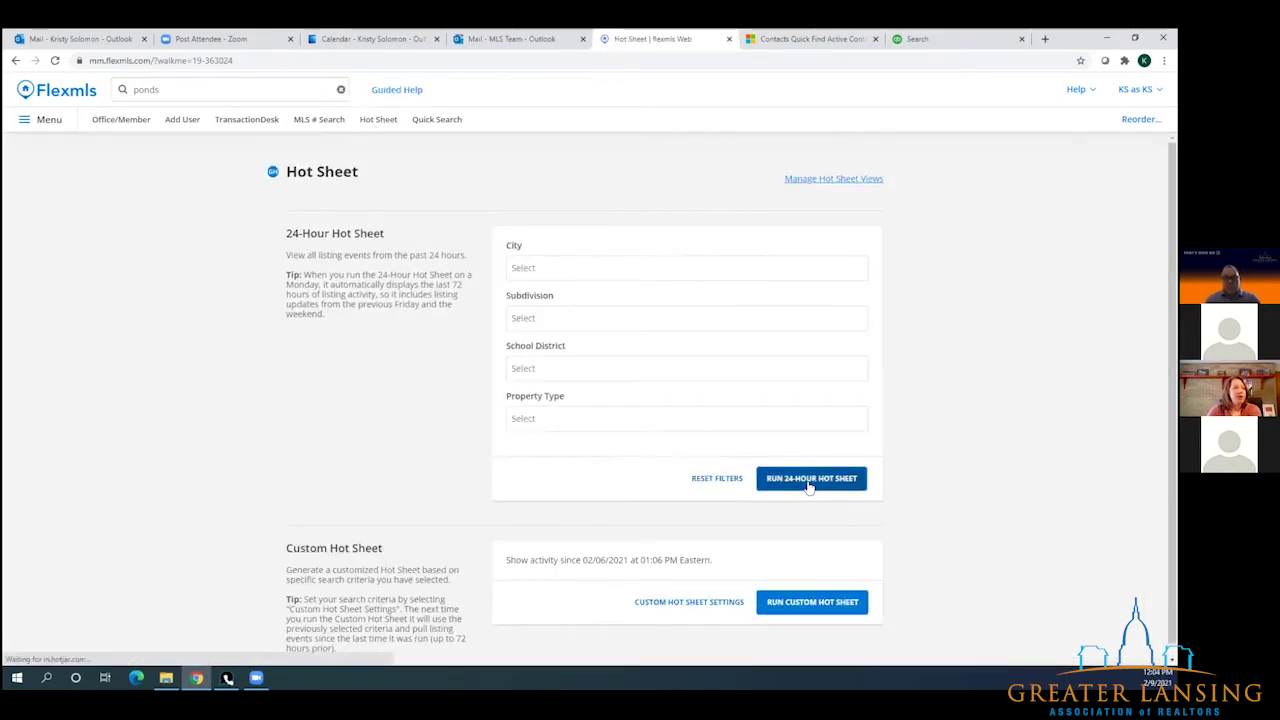
pyautogui.click(808, 487)
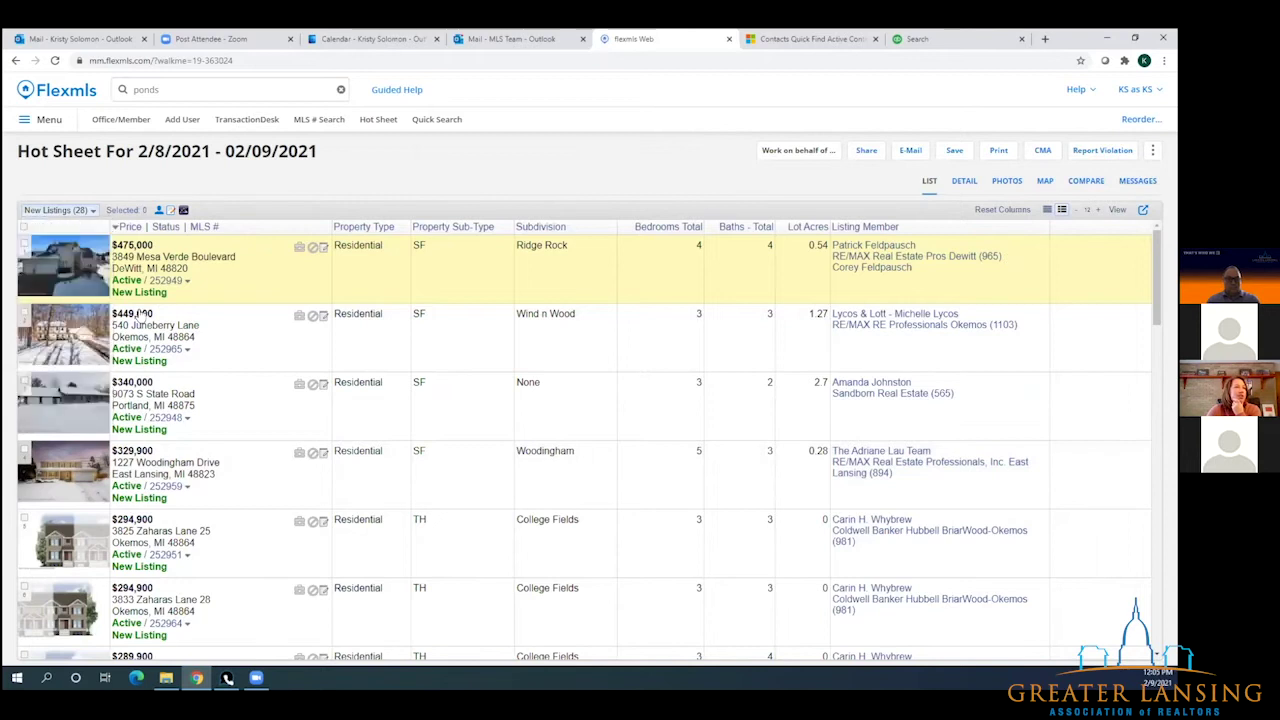
pyautogui.click(963, 181)
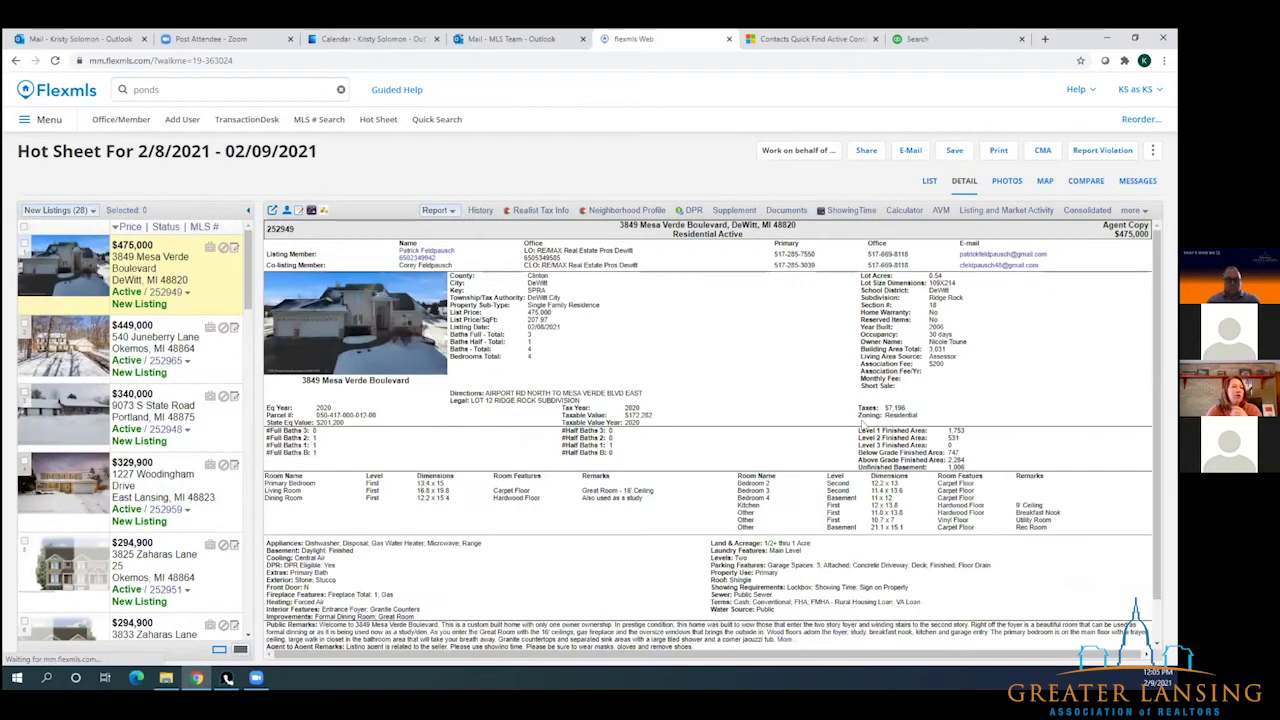
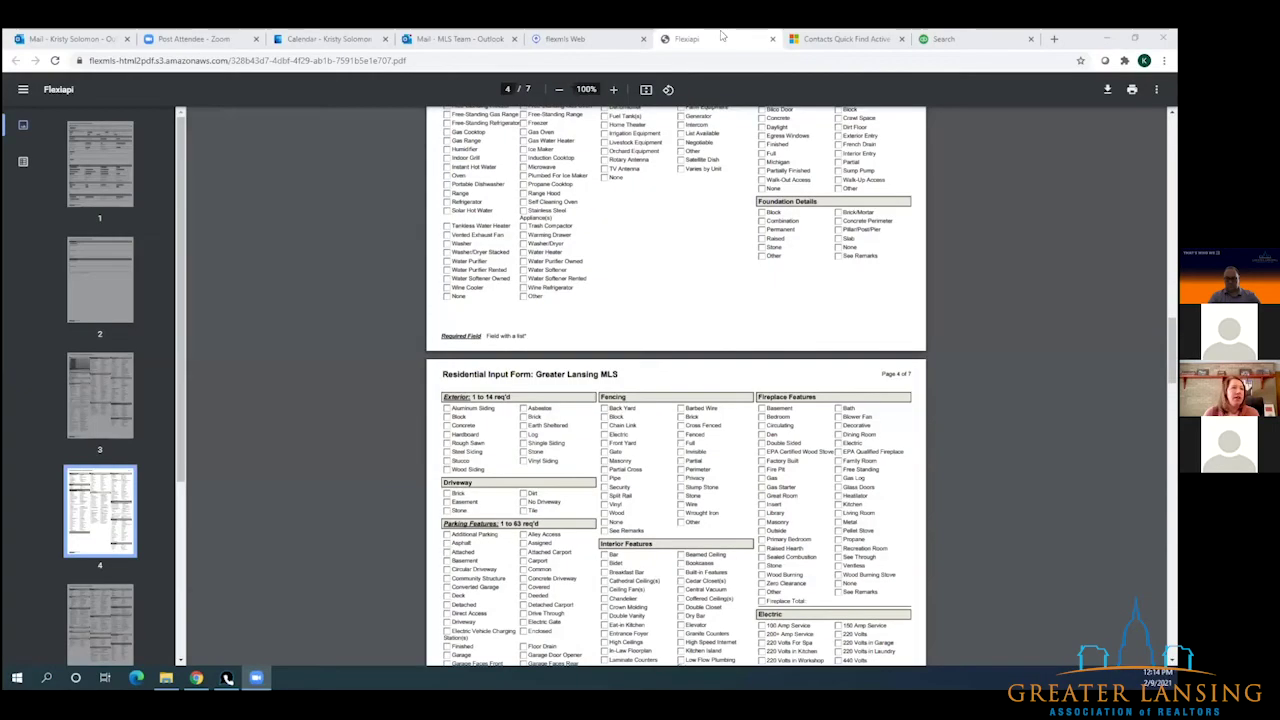
# - Close the residential input form PDF, search Guided Help for "subscriptions" from the dashboard and open the Subscriptions article
pyautogui.click(772, 40)
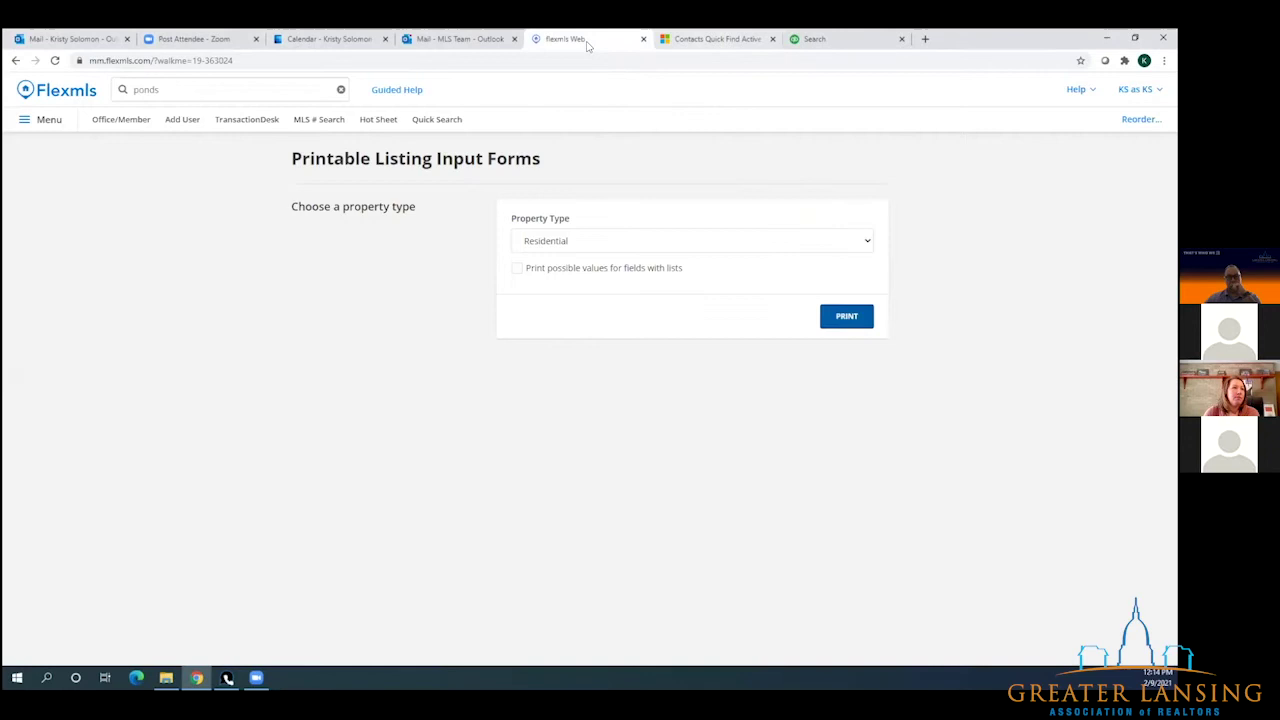
pyautogui.click(70, 100)
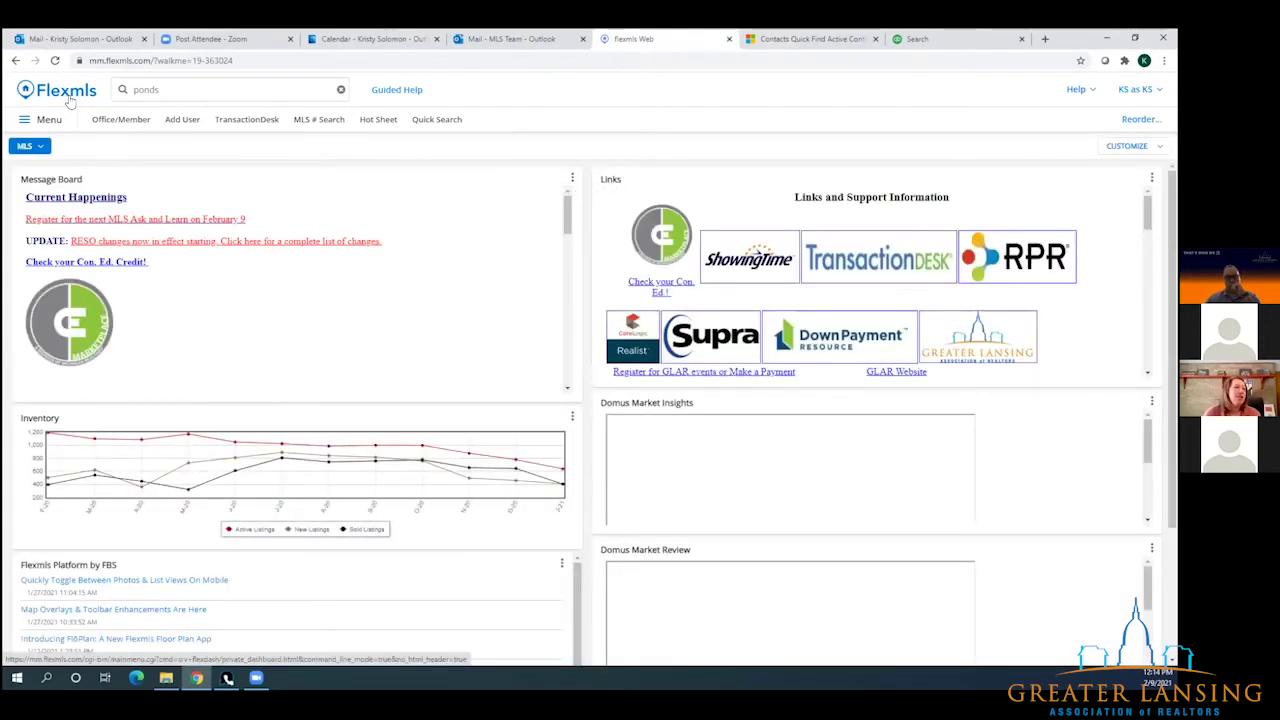
pyautogui.click(404, 90)
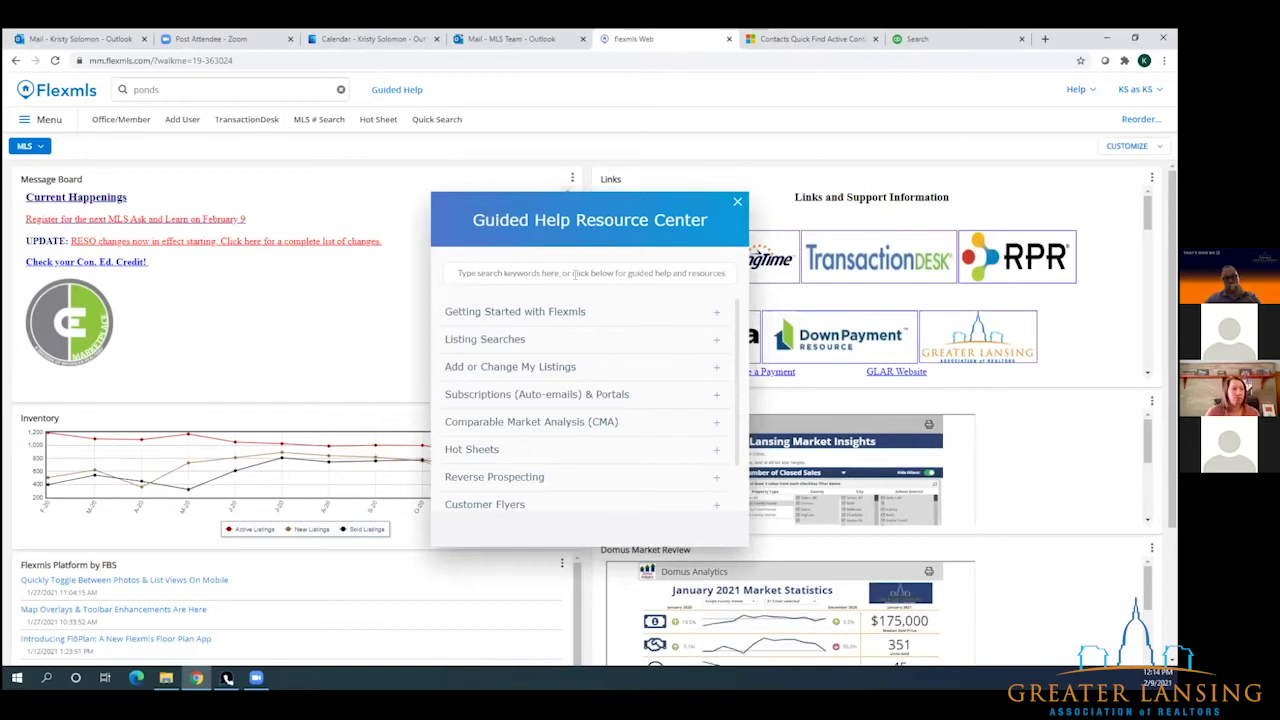
pyautogui.click(575, 274)
pyautogui.write('sub')
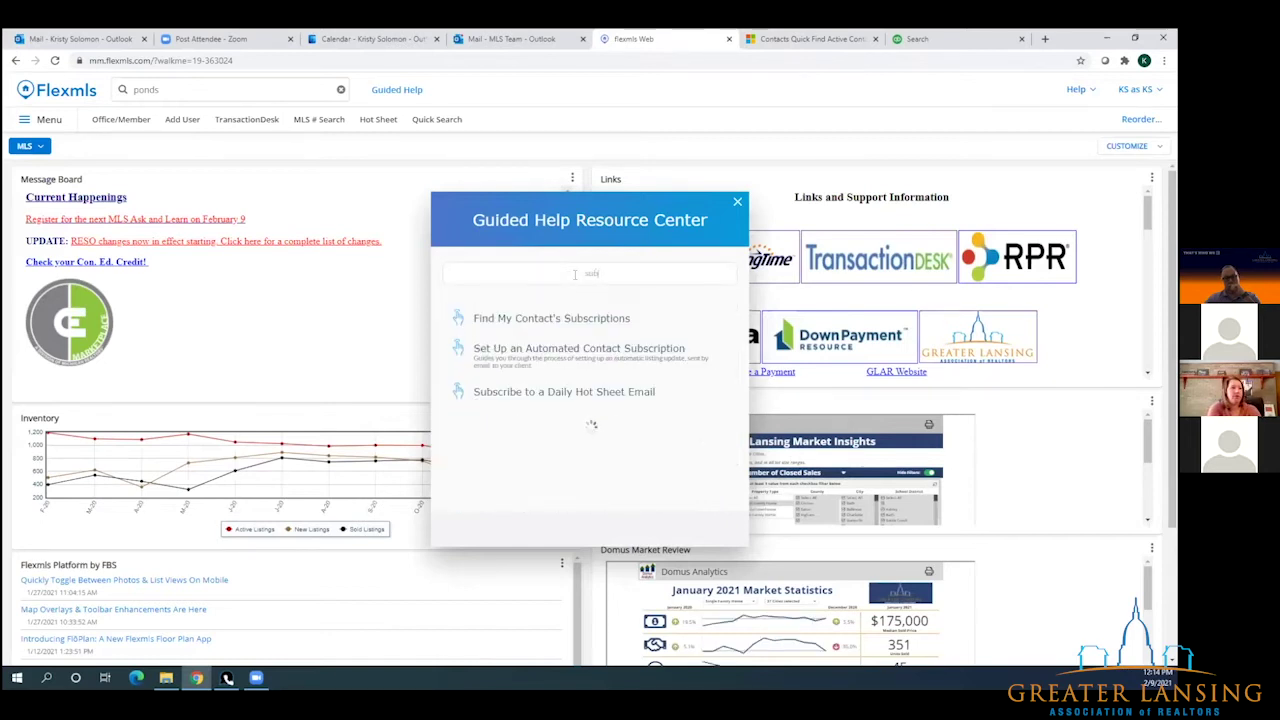
pyautogui.write('scriptions')
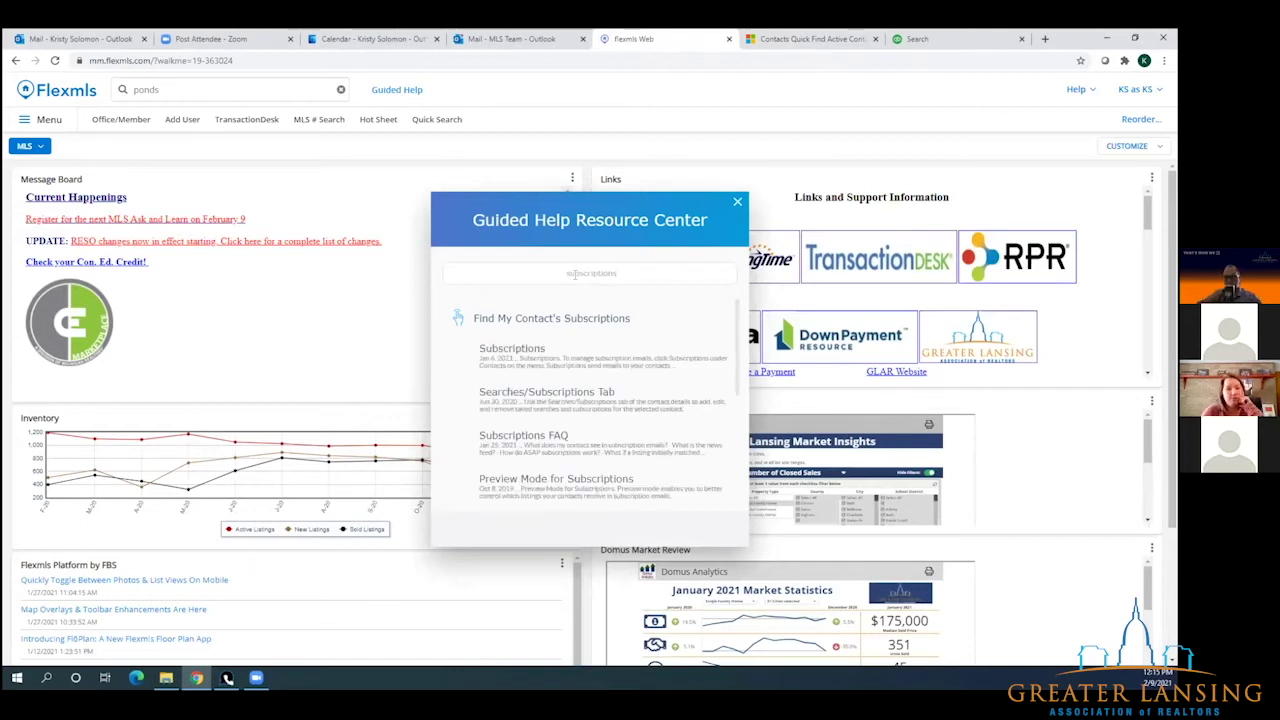
pyautogui.click(510, 350)
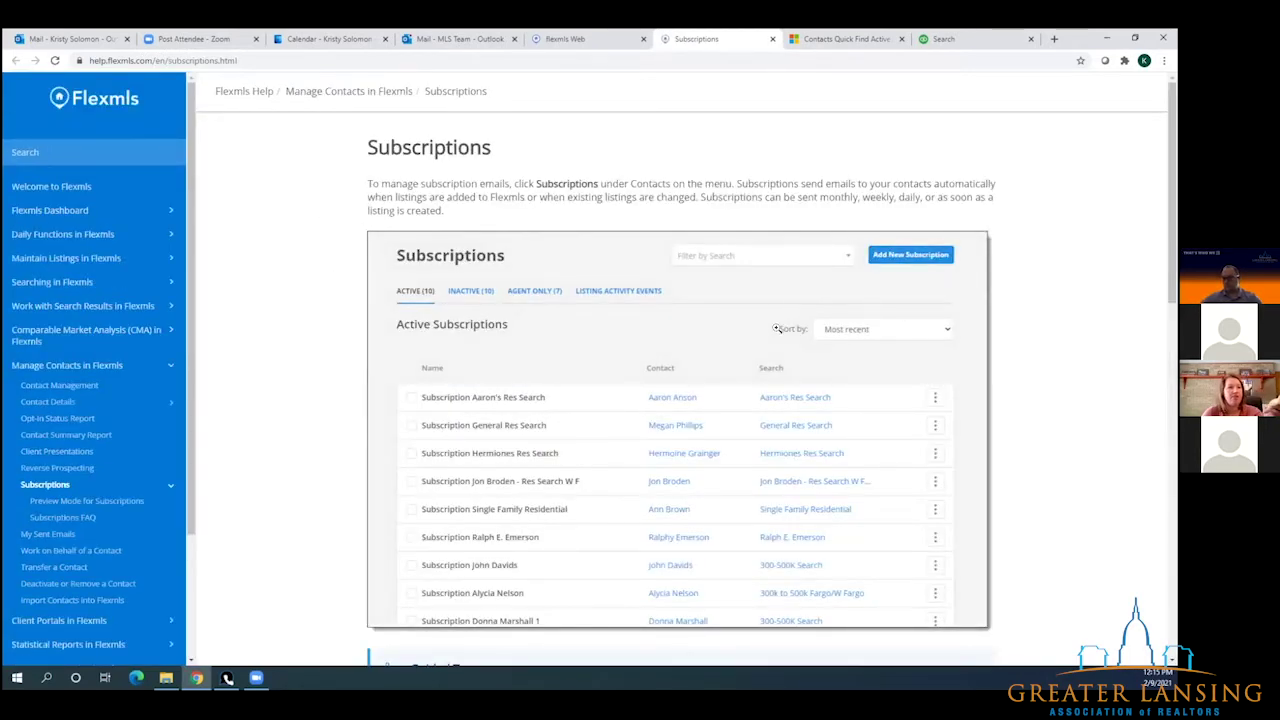
# - Launch the guided tour for setting up a subscription for a contact and follow it into Quick Search
pyautogui.scroll(-1, 770, 336)
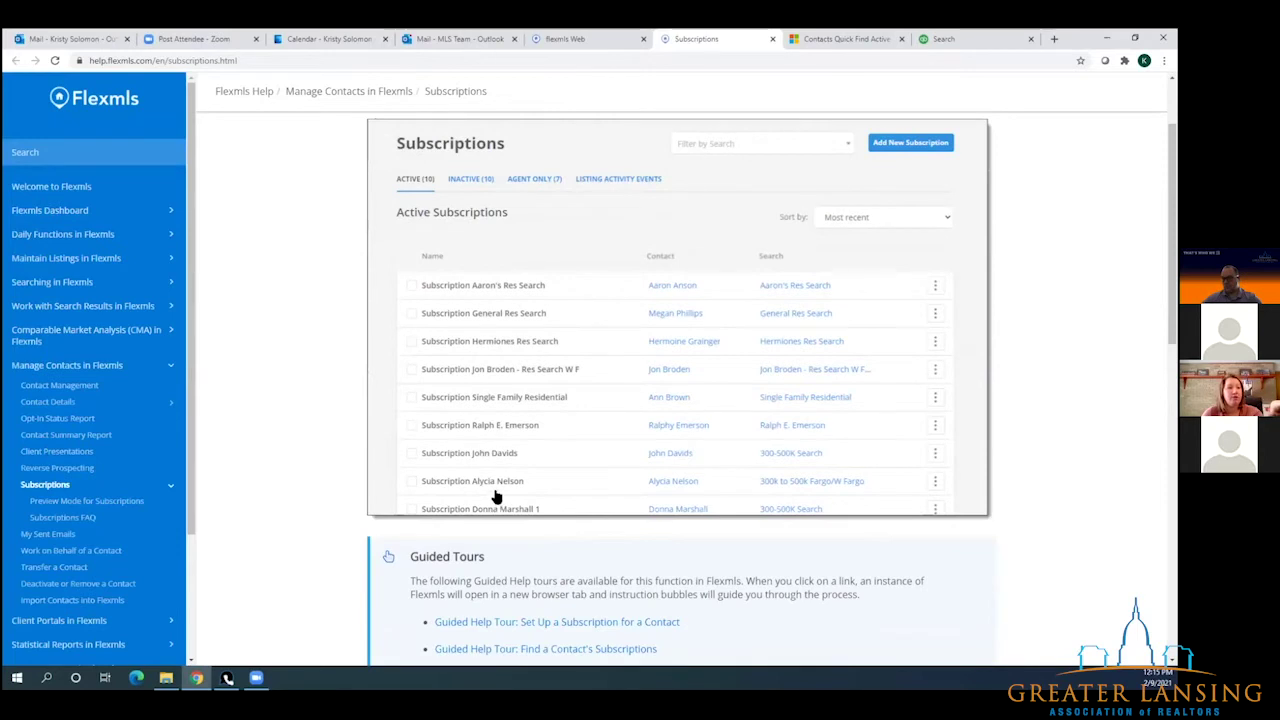
pyautogui.scroll(-1, 496, 497)
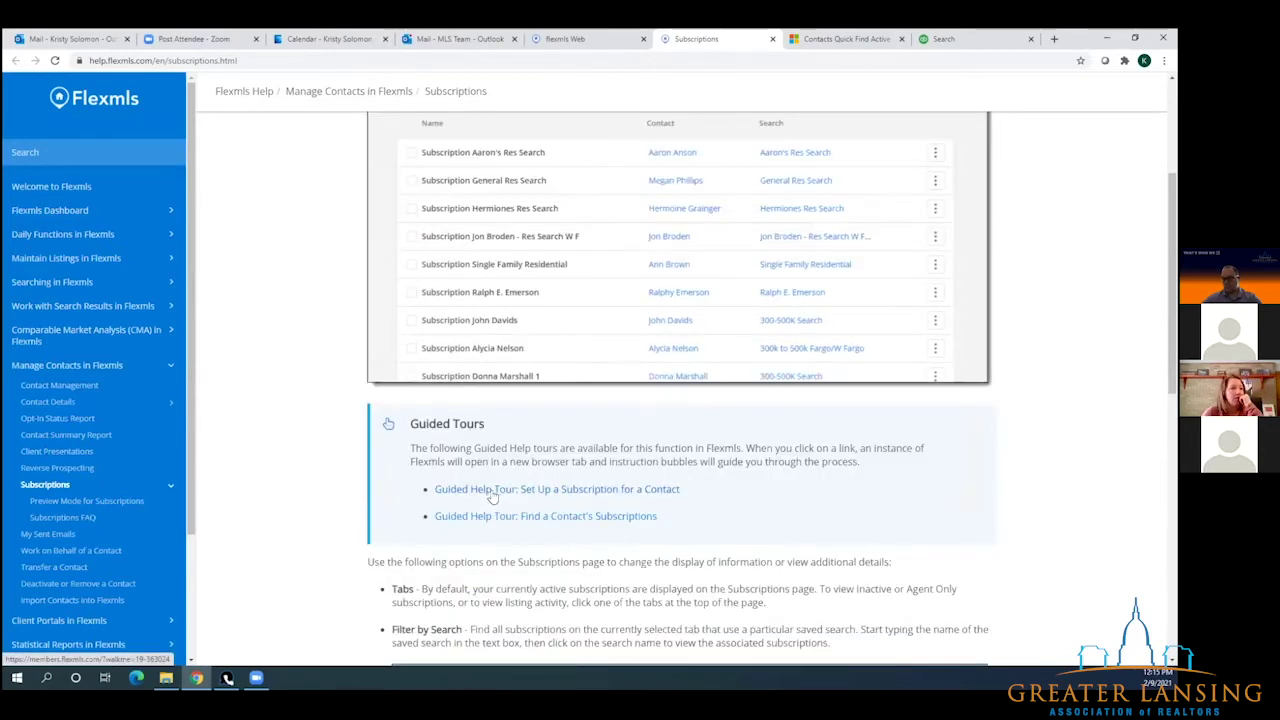
pyautogui.click(500, 490)
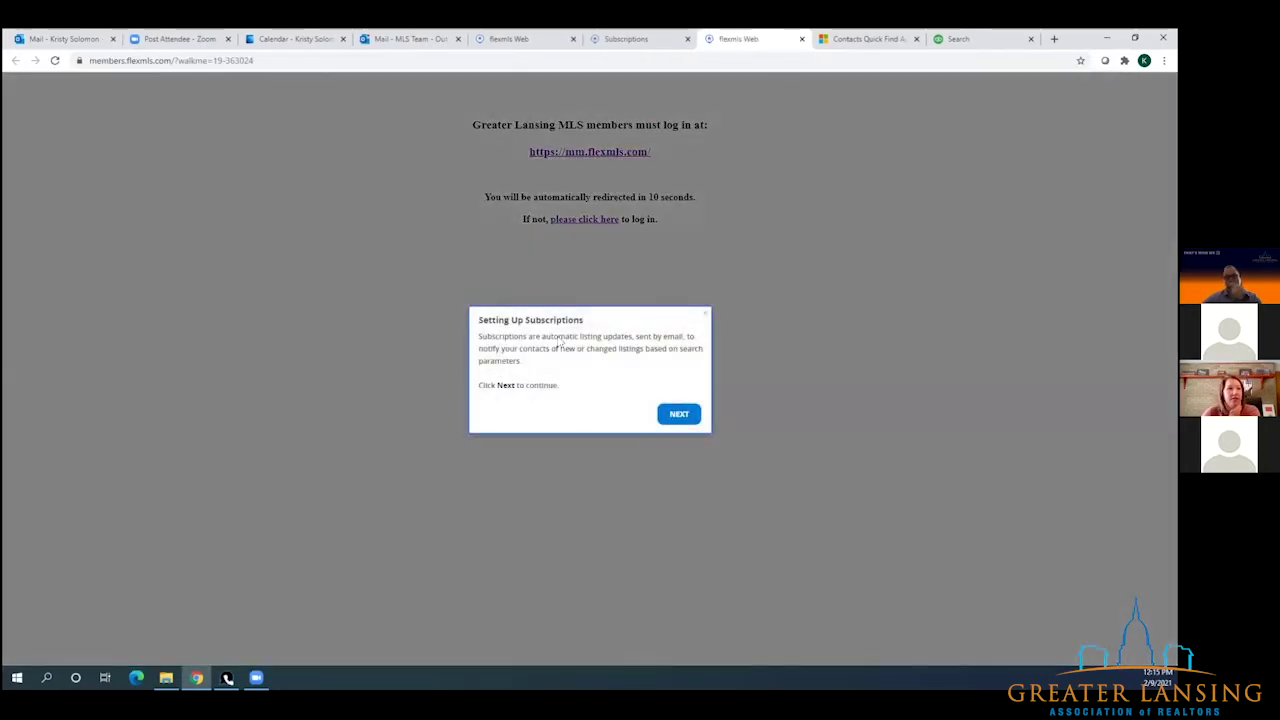
pyautogui.click(679, 415)
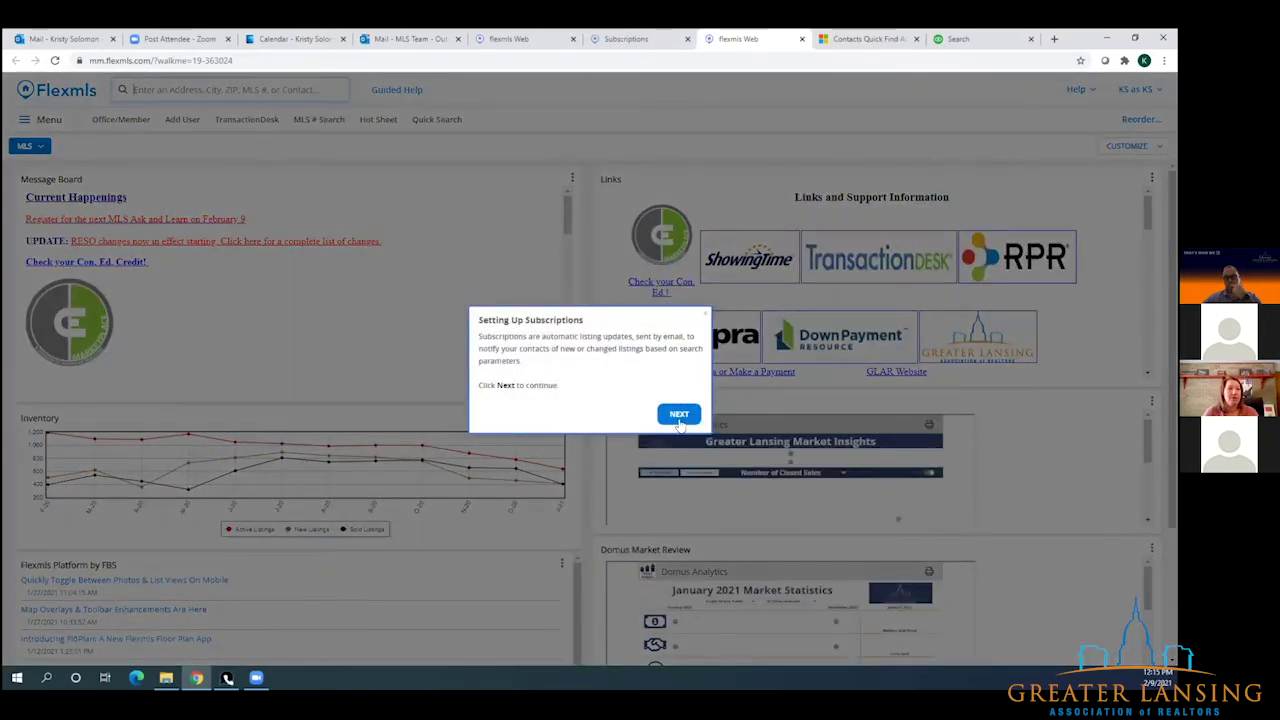
pyautogui.click(679, 418)
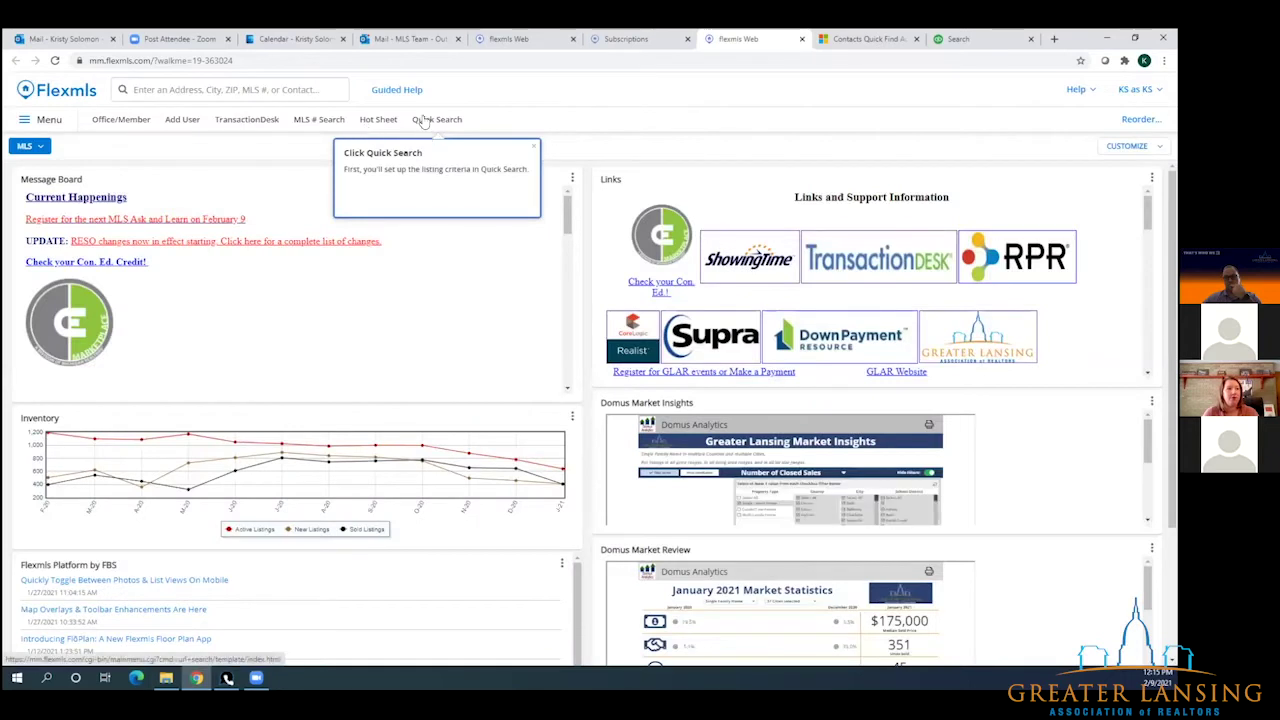
pyautogui.click(424, 120)
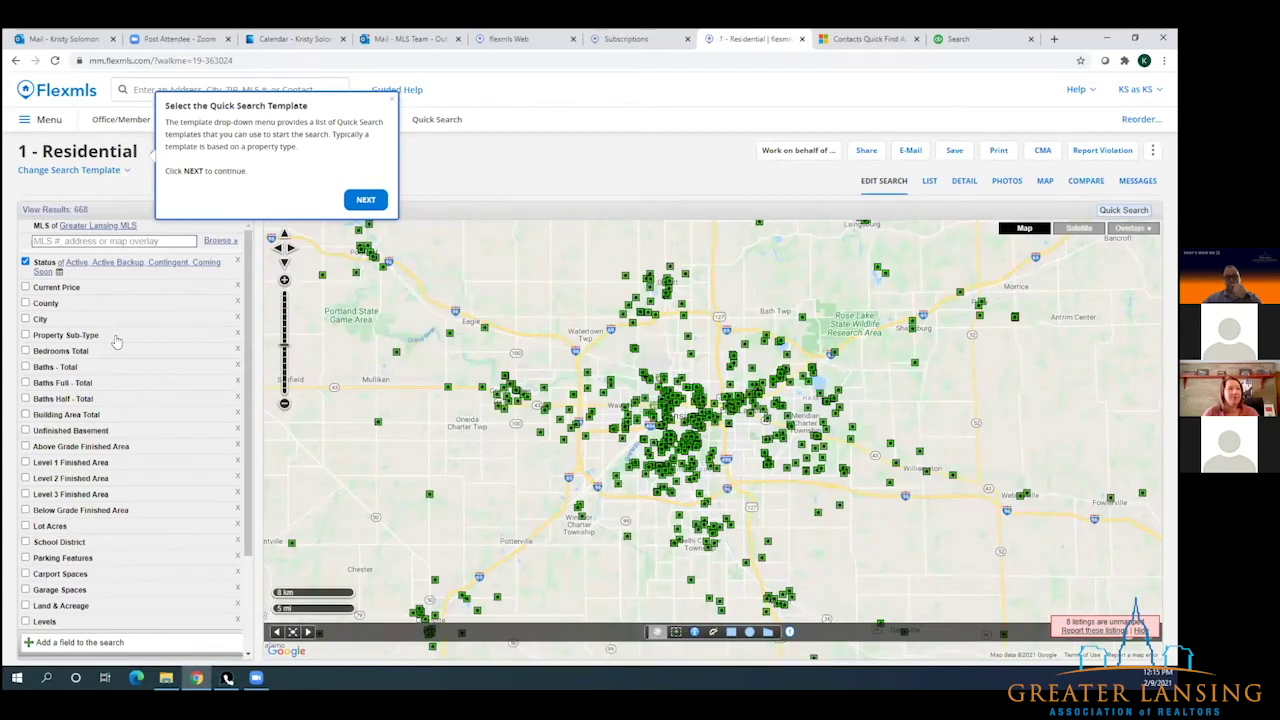
# - Continue the guided tour past the template explanation to the search criteria instructions, and exit the tour there
pyautogui.scroll(-3, 116, 342)
pyautogui.click(365, 200)
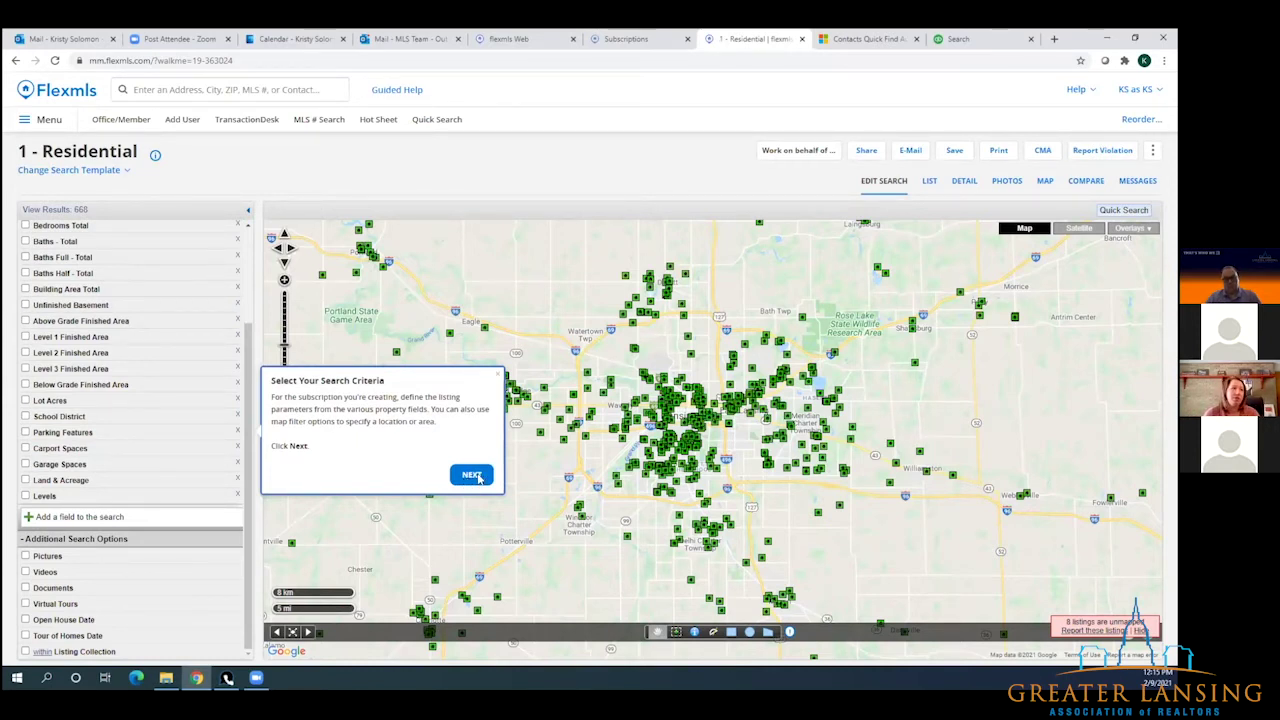
pyautogui.click(497, 377)
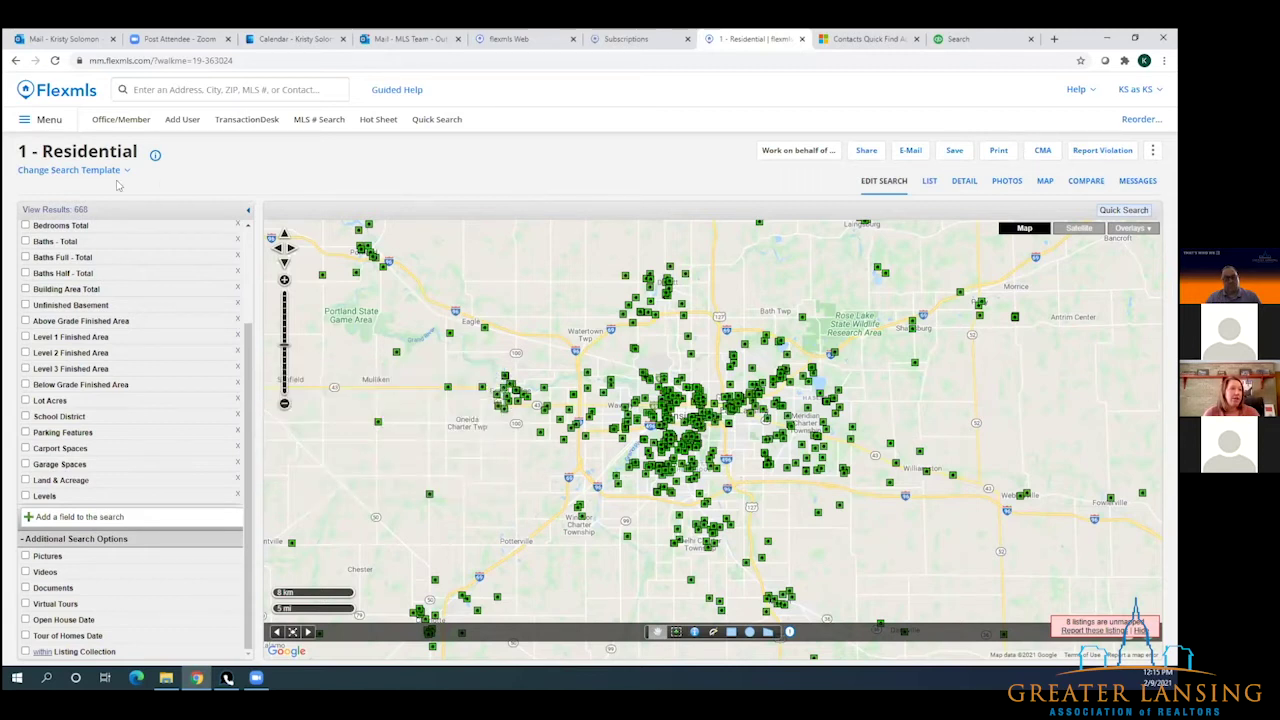
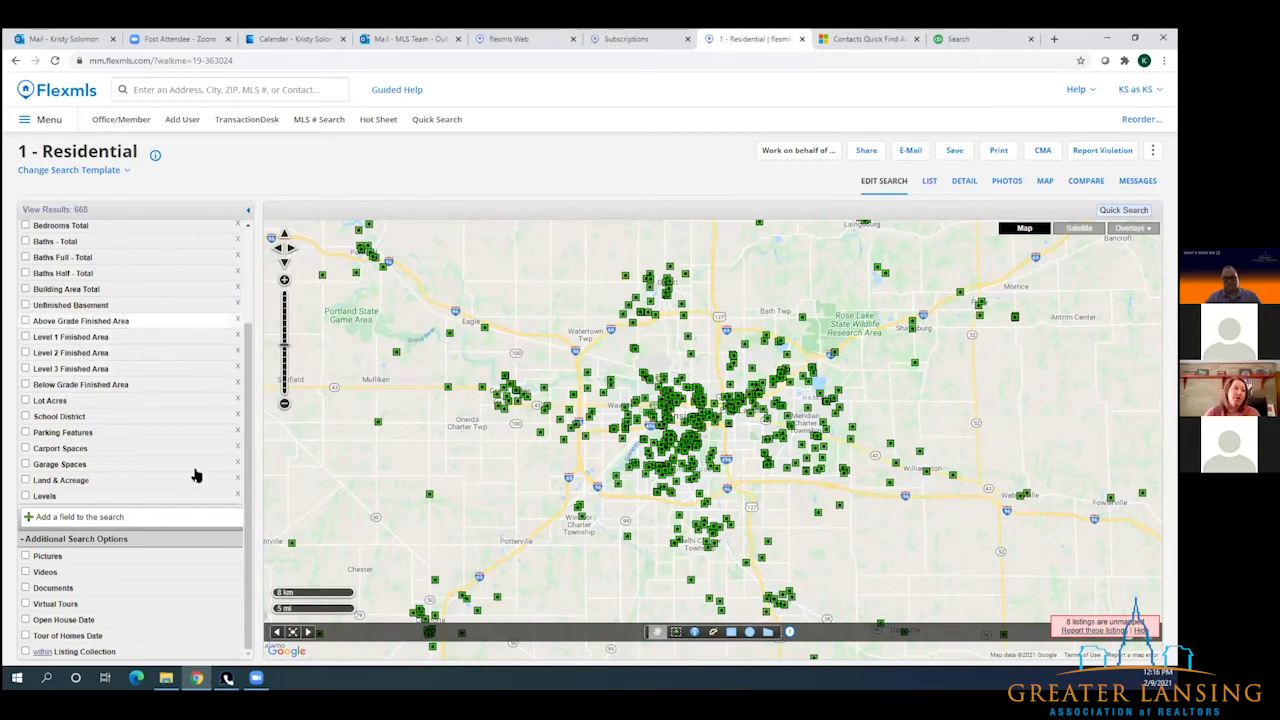
# - Set the minimum for Baths - Total to 3 and check the available options for saving the search
pyautogui.scroll(3, 131, 455)
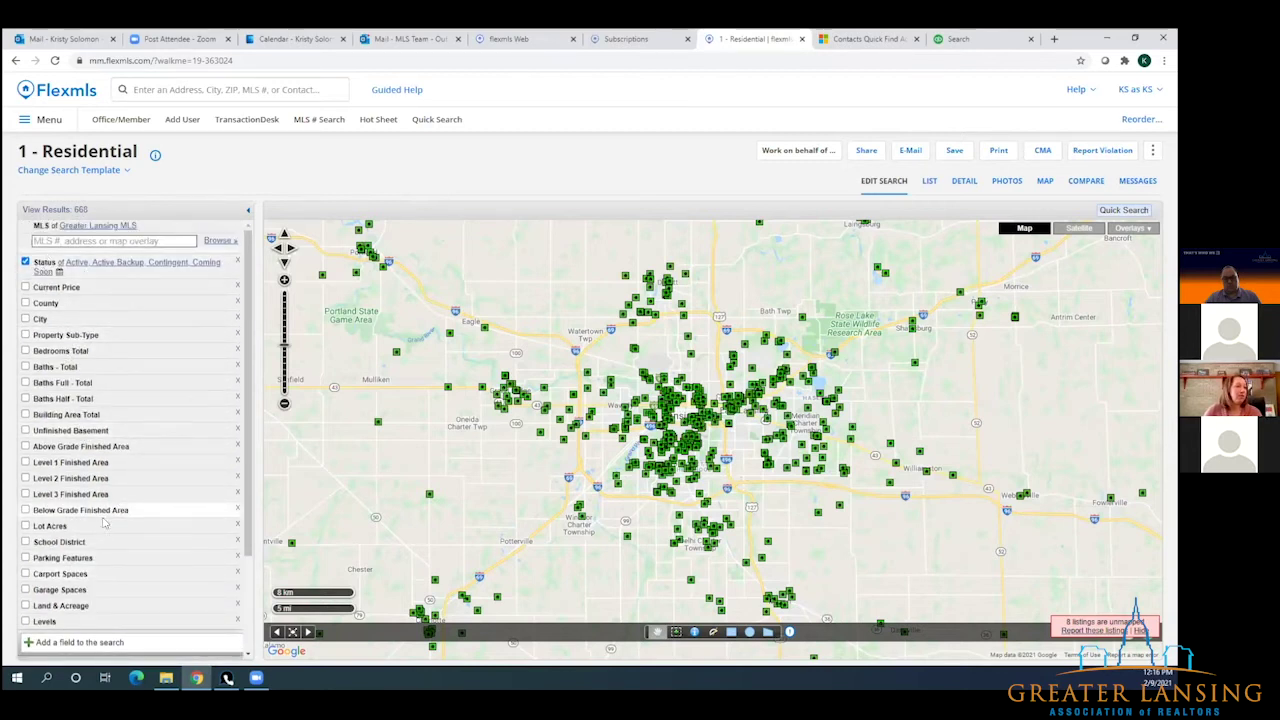
pyautogui.click(75, 545)
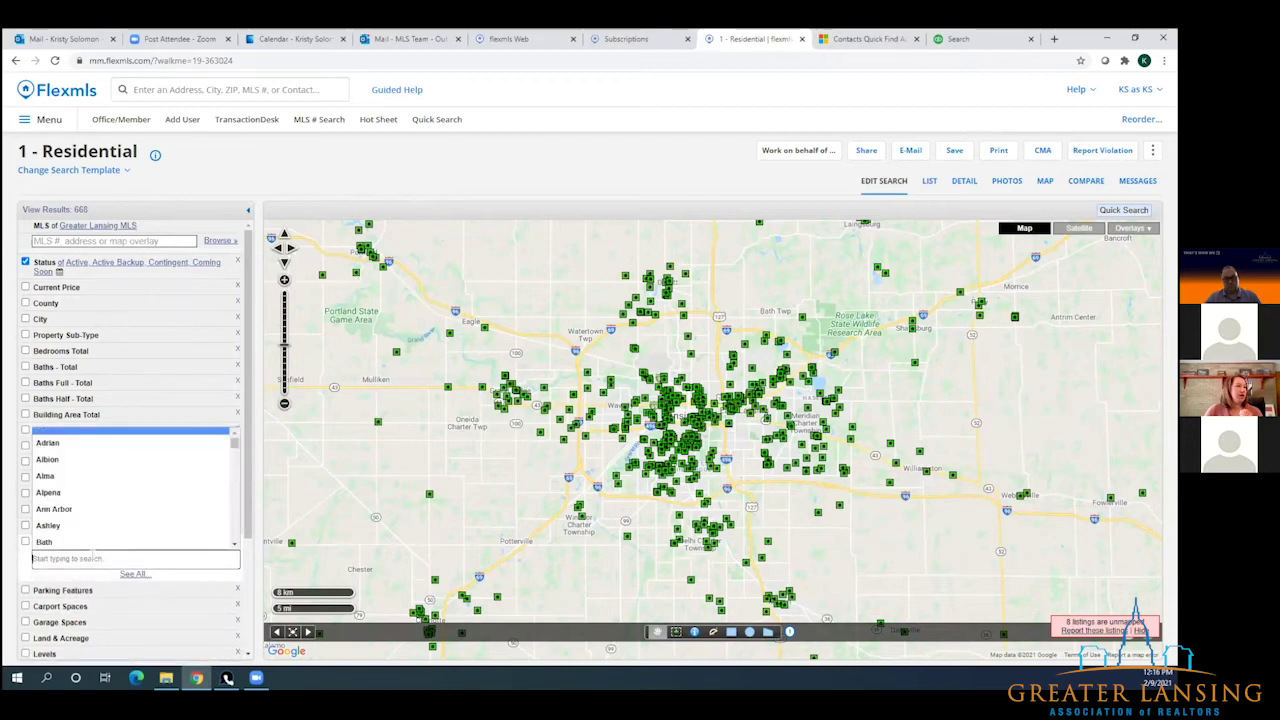
pyautogui.click(55, 366)
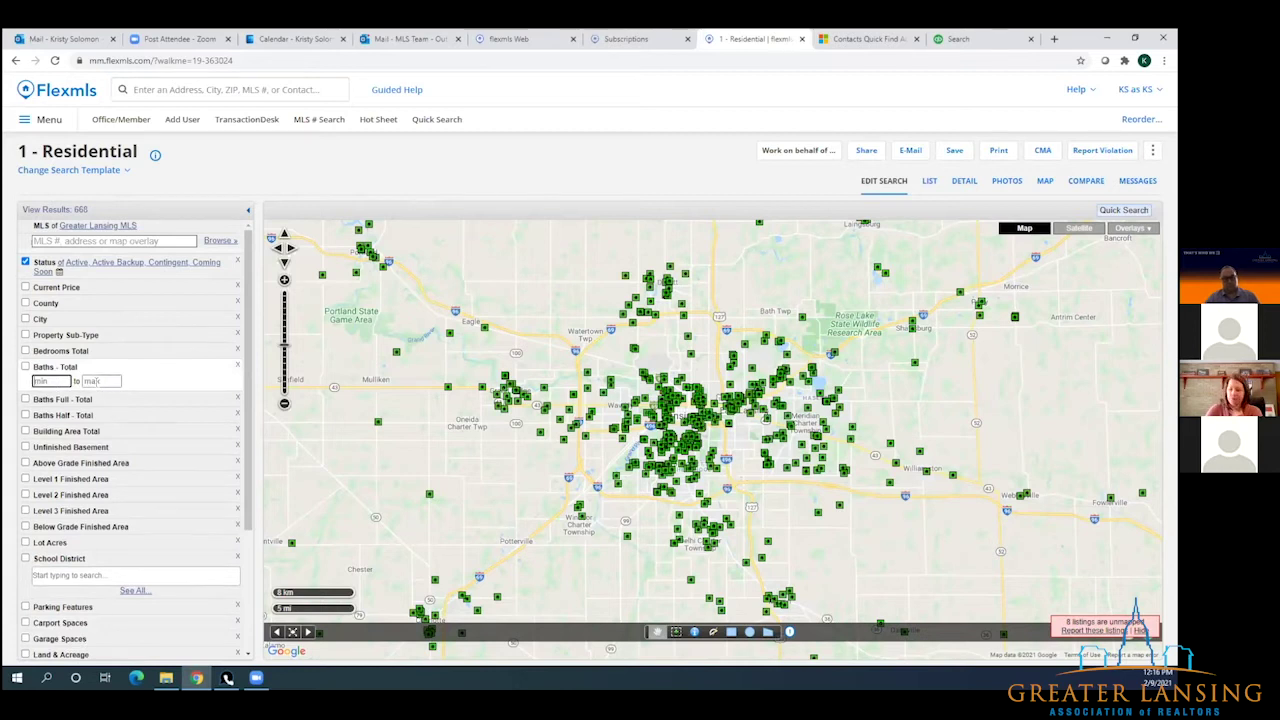
pyautogui.write('3')
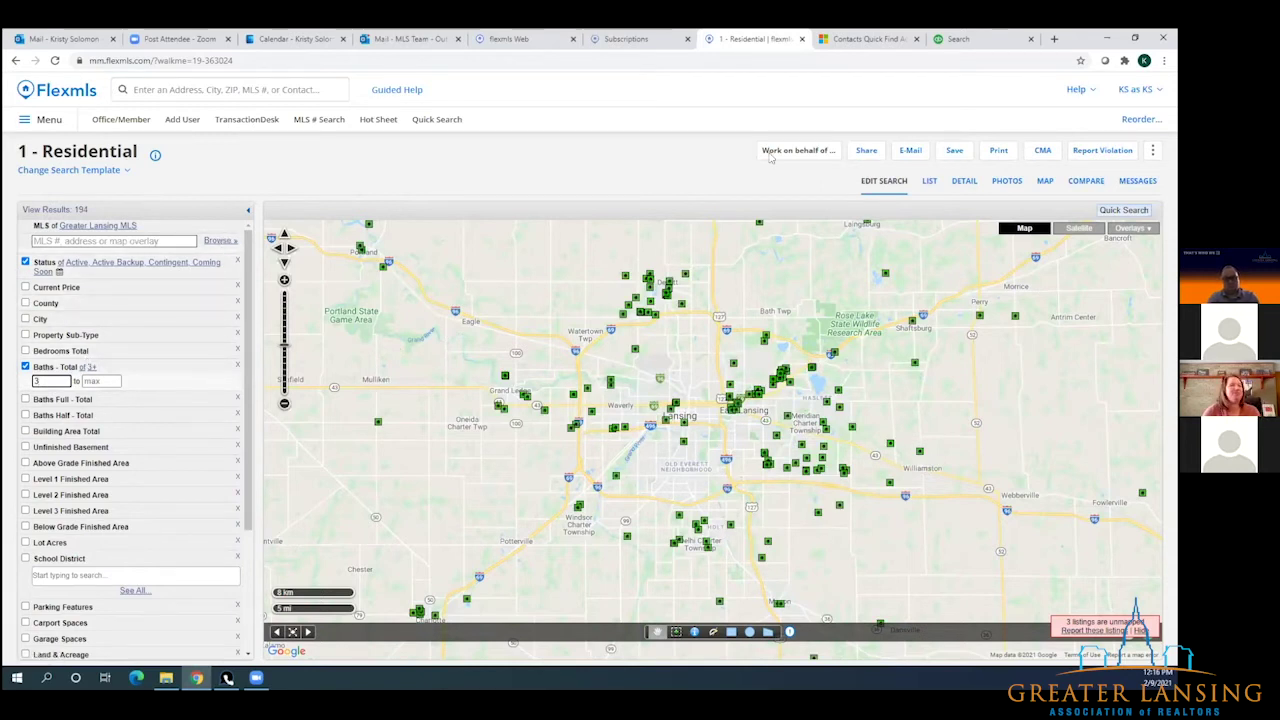
pyautogui.click(954, 152)
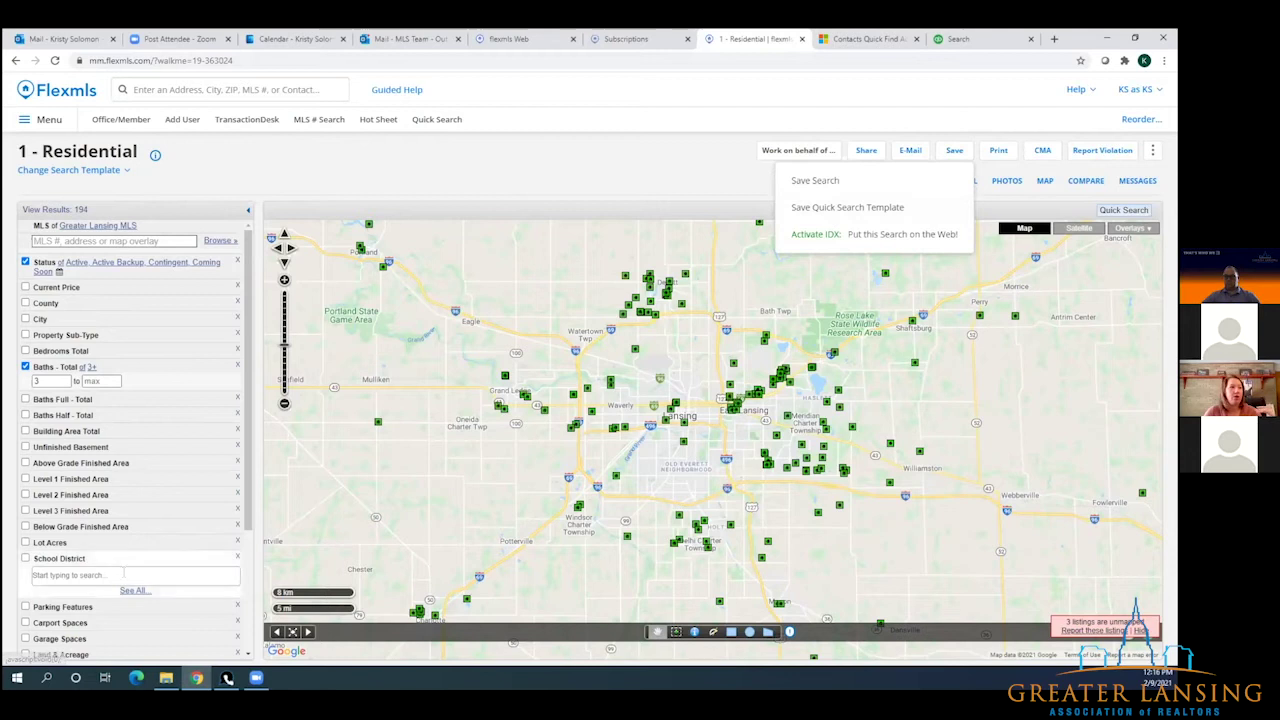
pyautogui.click(570, 180)
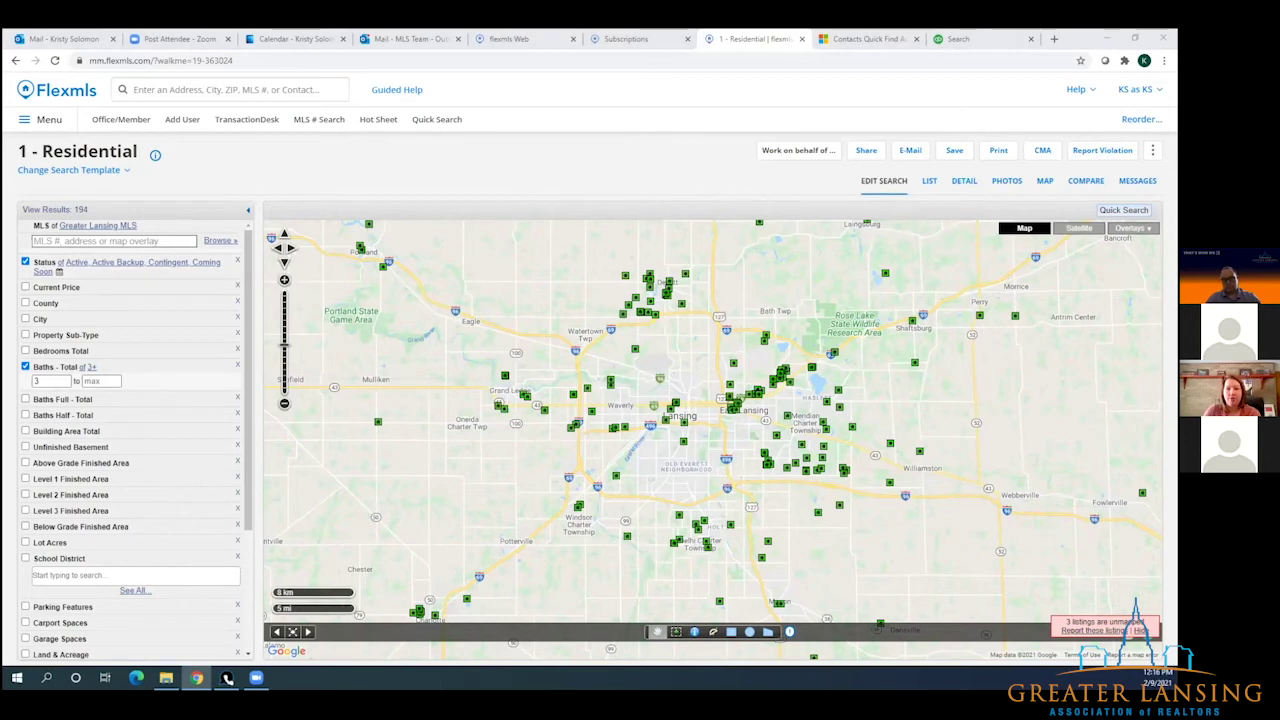
# - Return to the dashboard, generate the printable Residential listing input form, and examine its fields through the third page
pyautogui.click(62, 92)
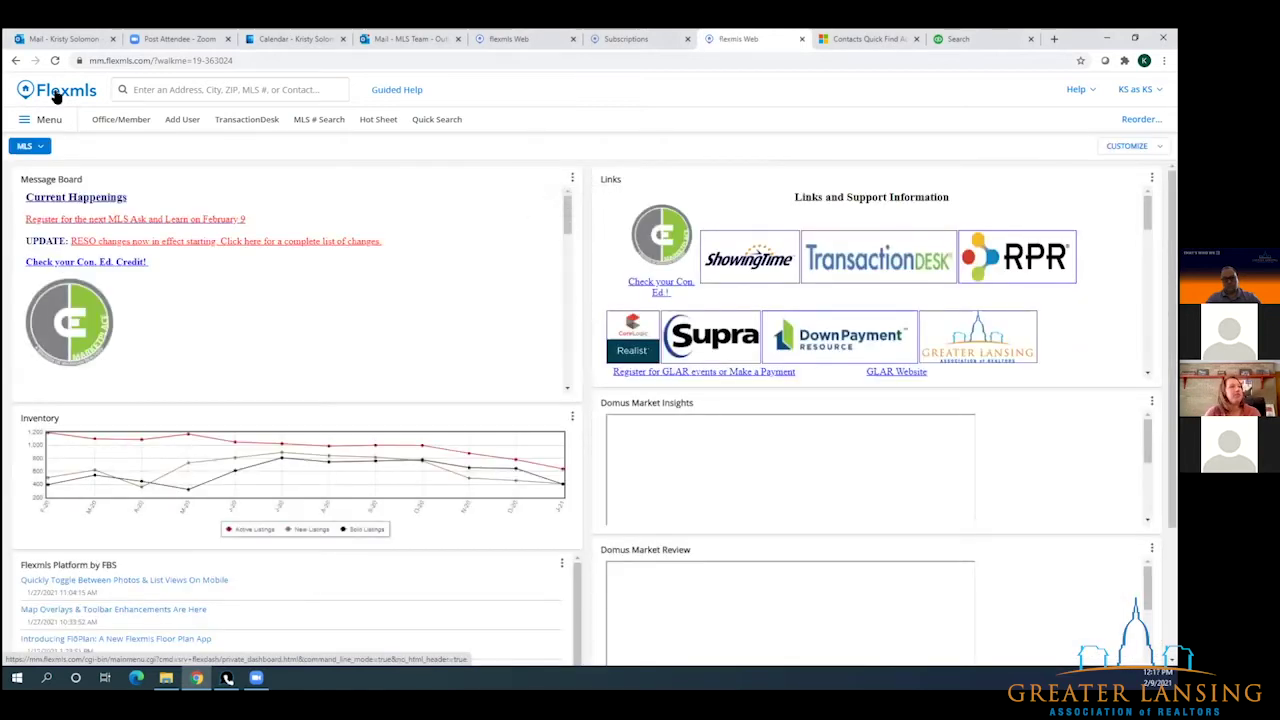
pyautogui.click(49, 119)
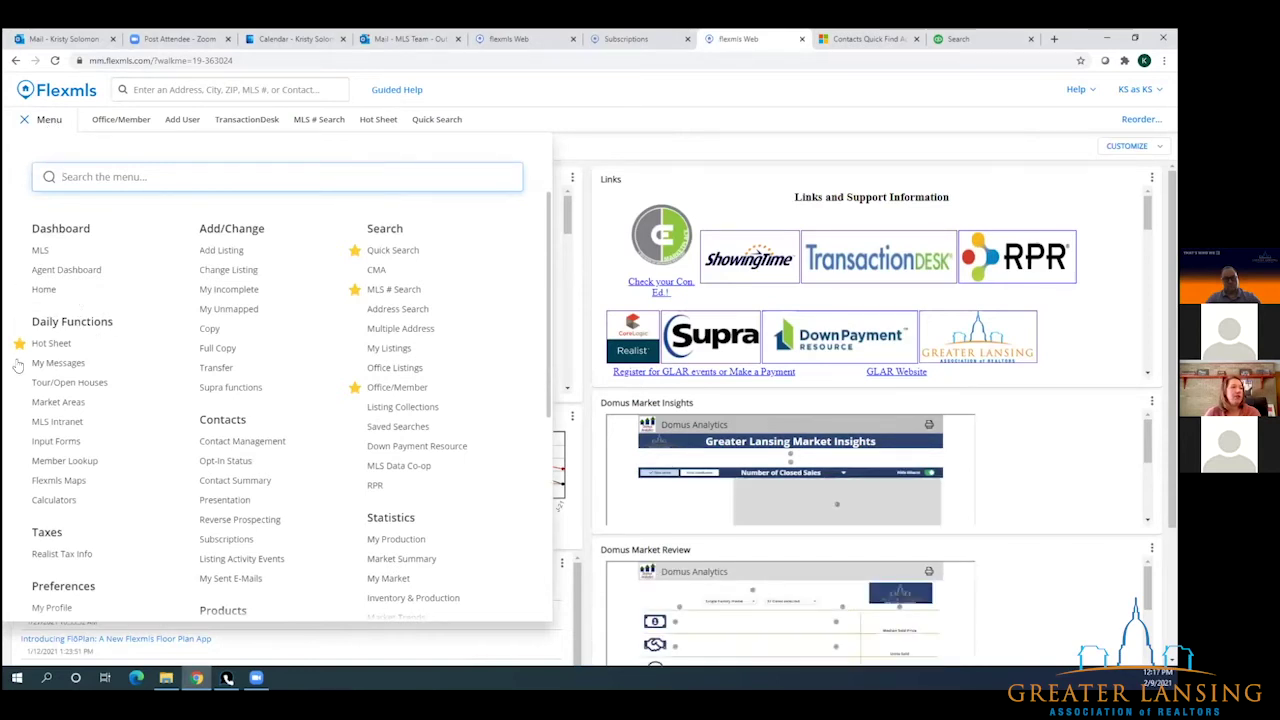
pyautogui.click(55, 443)
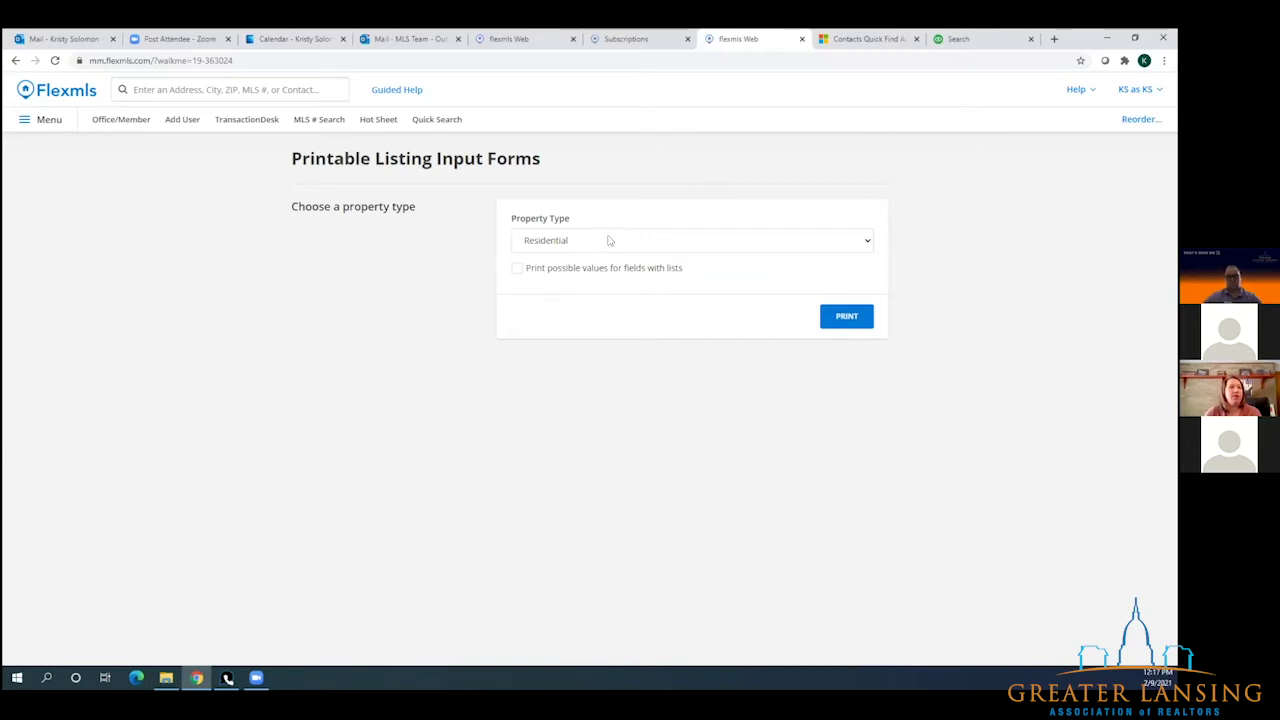
pyautogui.click(609, 242)
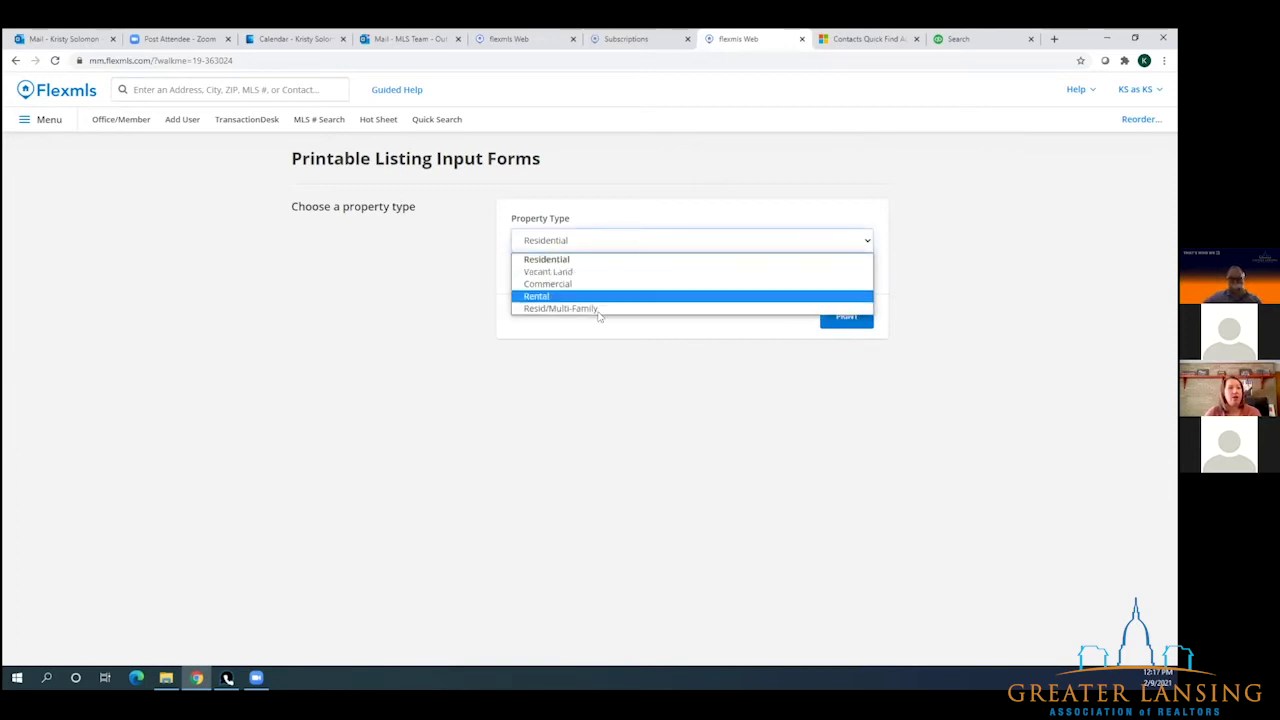
pyautogui.click(570, 258)
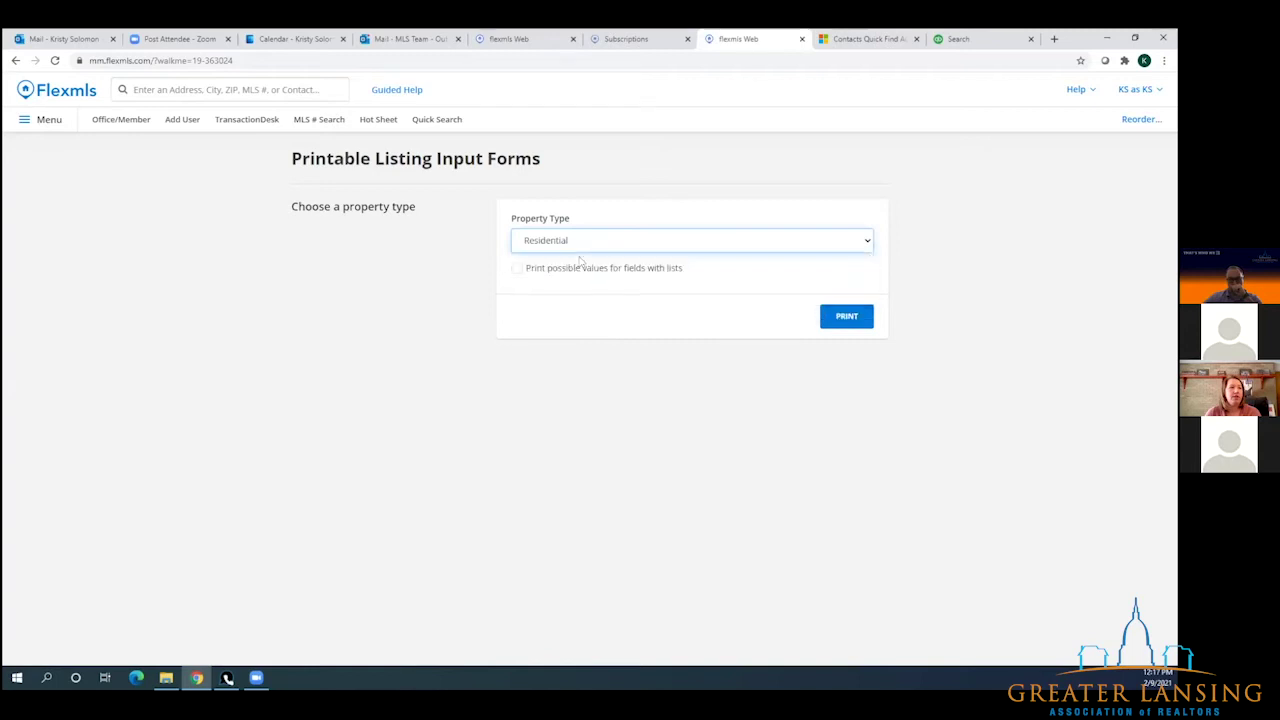
pyautogui.click(846, 316)
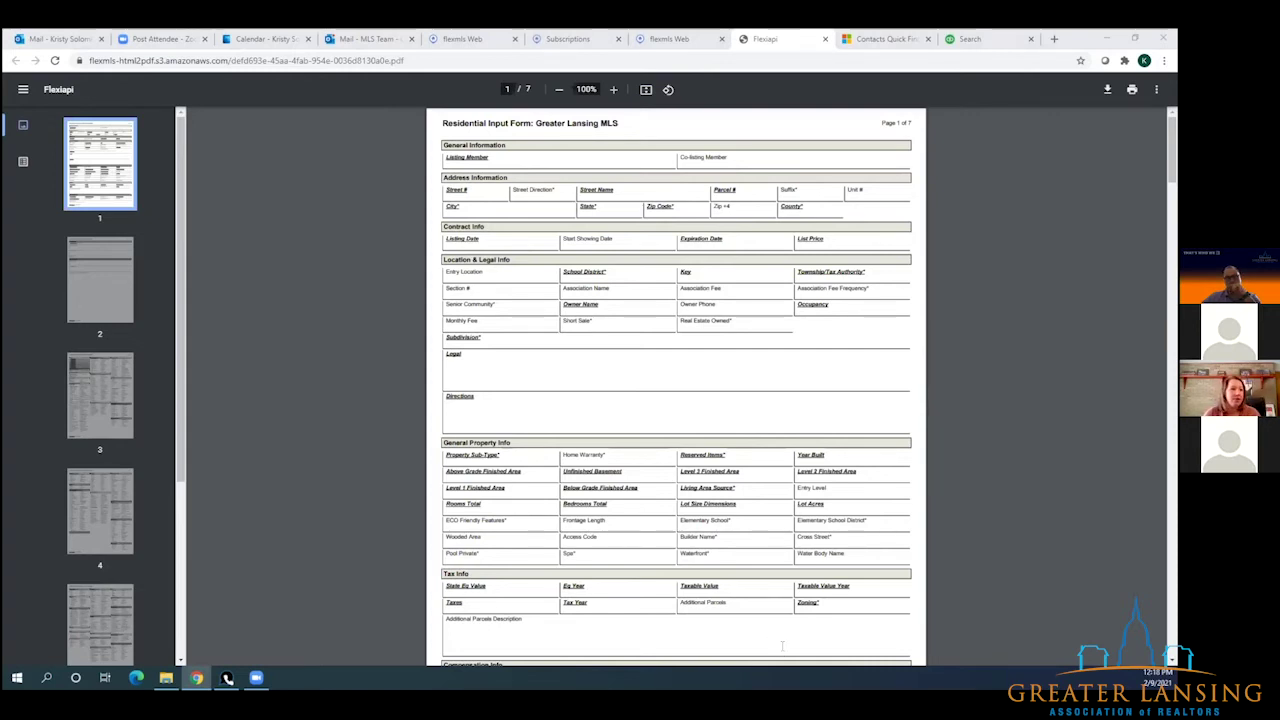
pyautogui.scroll(-3, 568, 480)
pyautogui.scroll(-12, 568, 480)
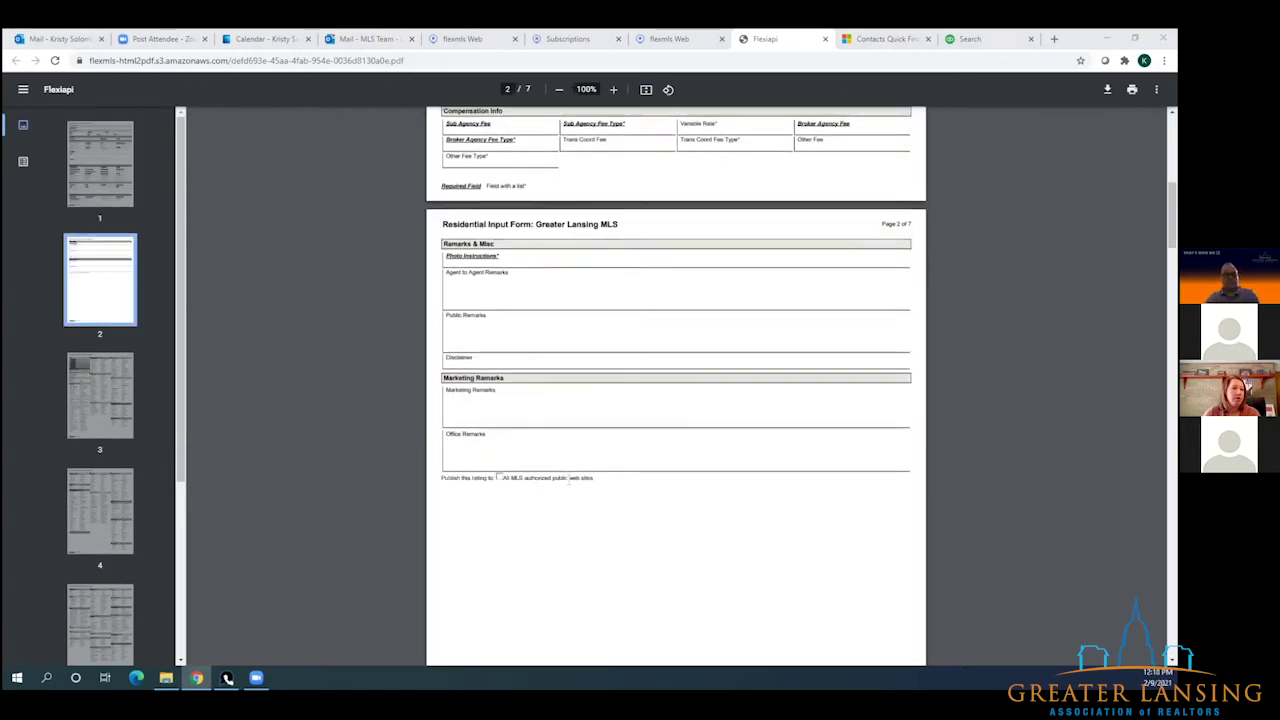
pyautogui.scroll(-4, 568, 480)
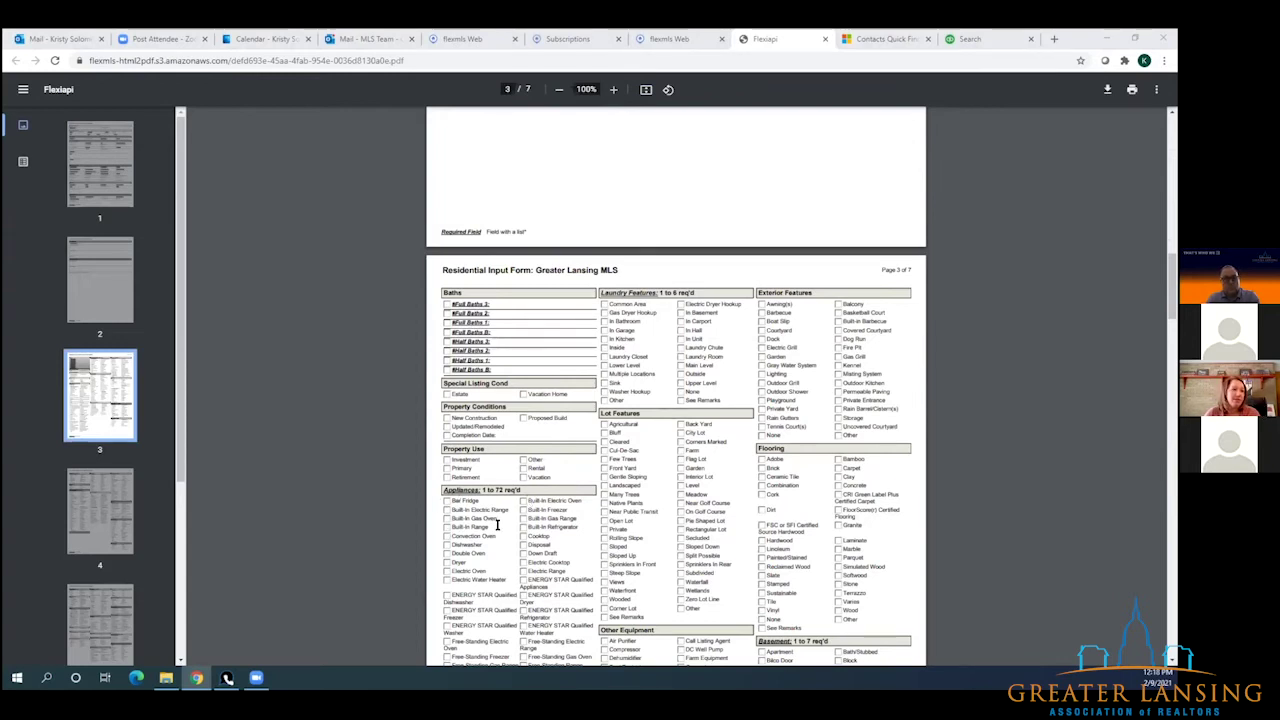
pyautogui.scroll(-4, 497, 525)
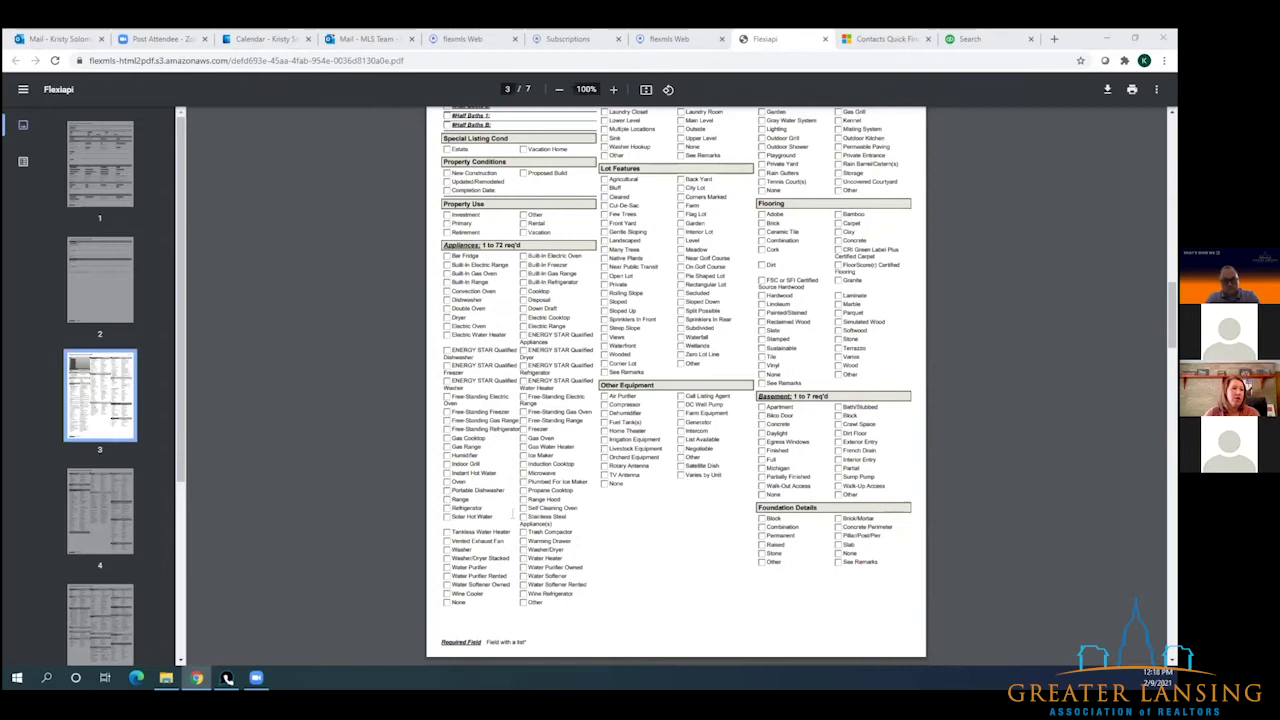
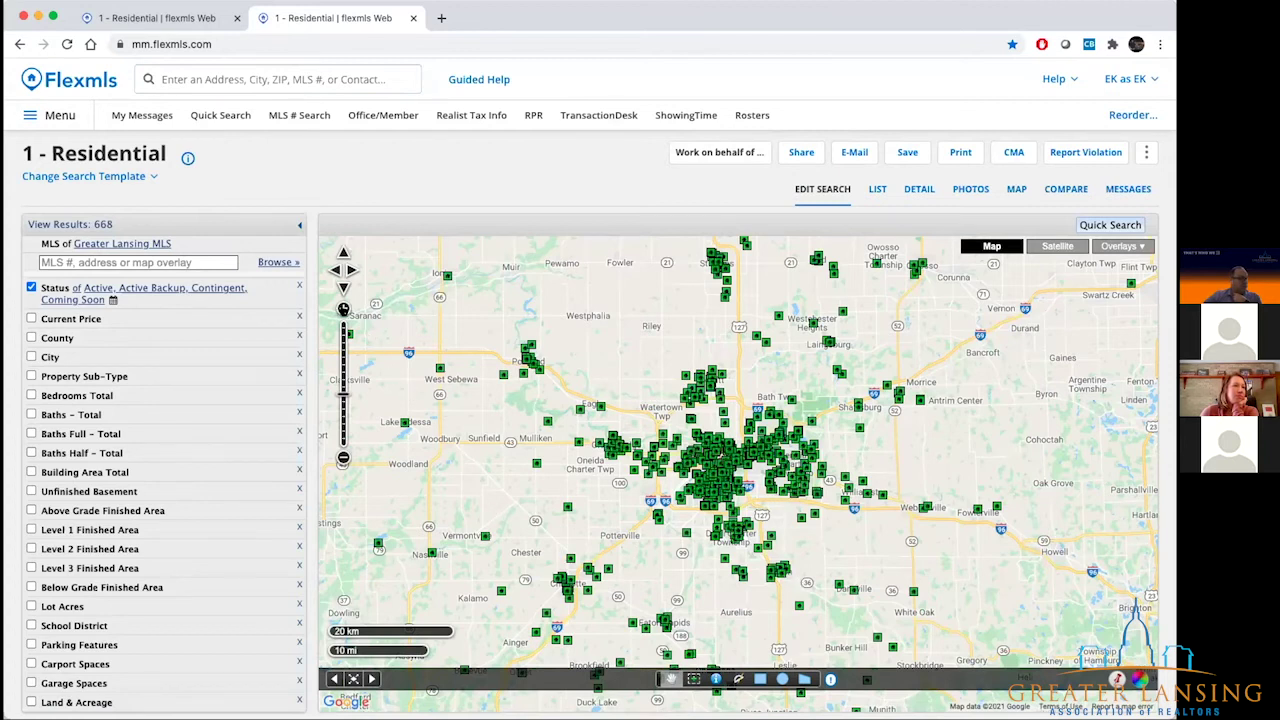
# - Draw a circle search area with a radius of about 1.51 mi on the map over south Lansing
pyautogui.click(343, 309)
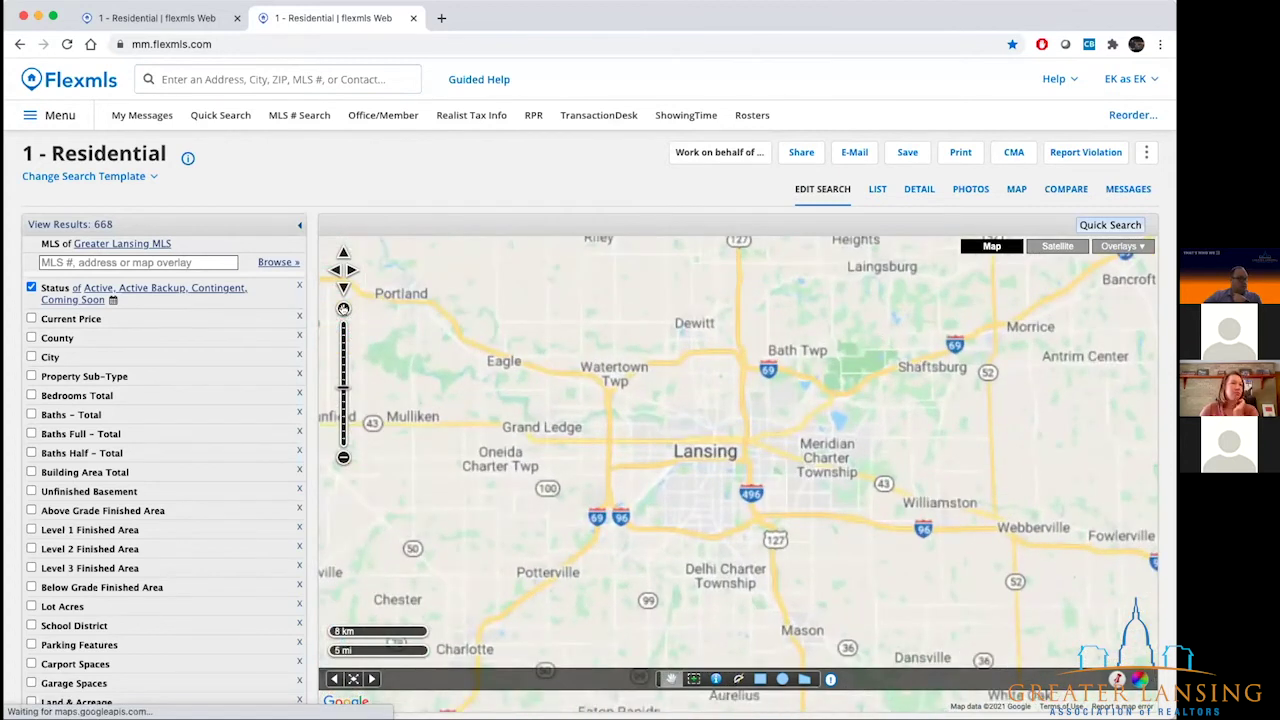
pyautogui.scroll(2, 828, 551)
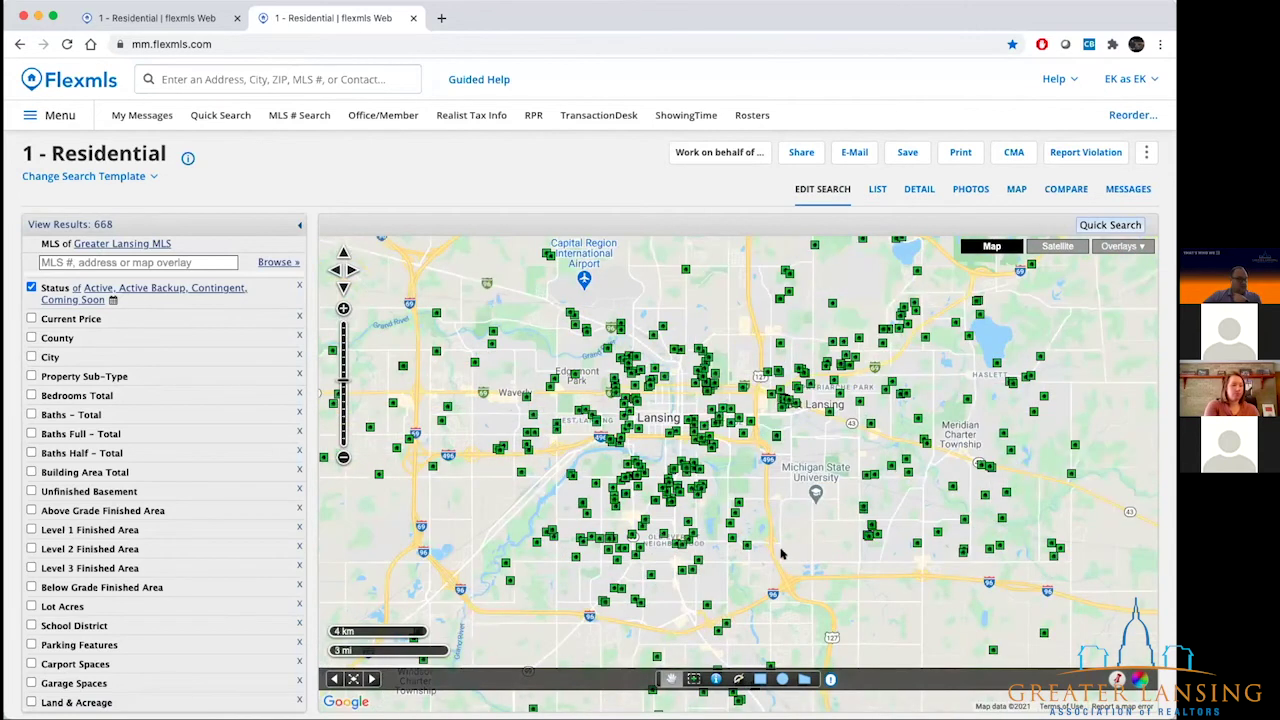
pyautogui.scroll(2, 775, 482)
pyautogui.moveTo(489, 654); pyautogui.dragTo(577, 500)
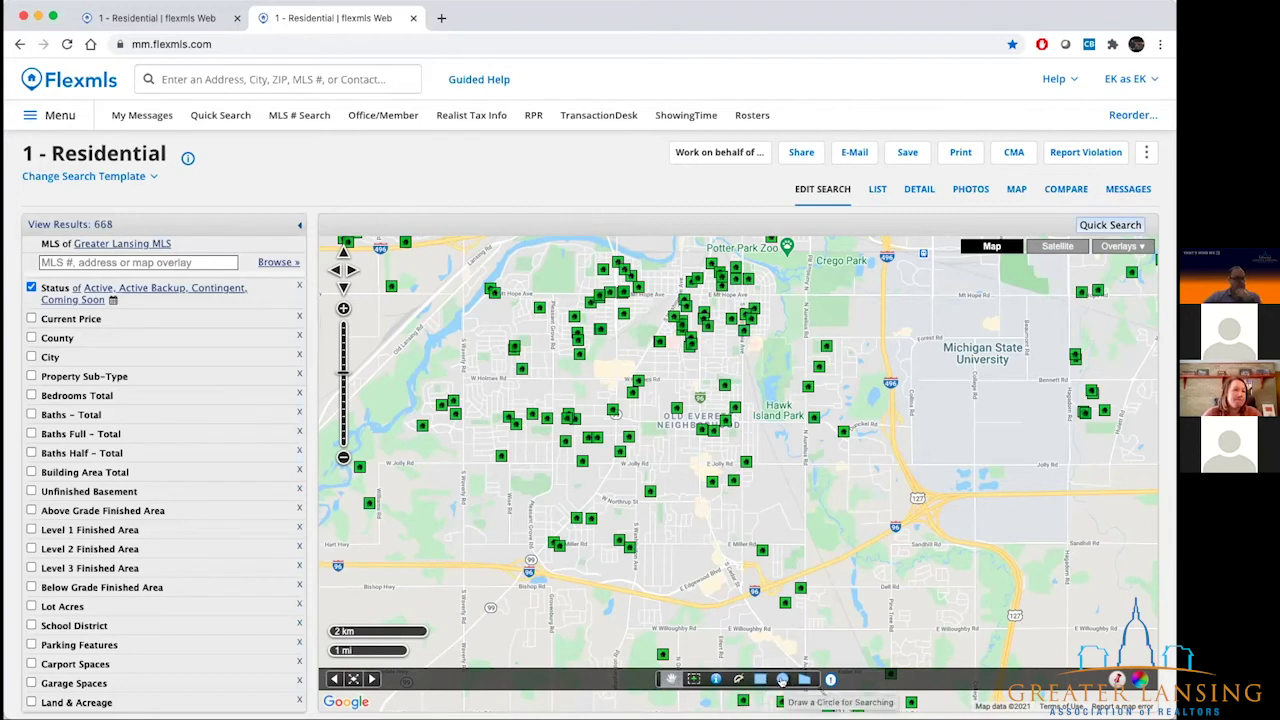
pyautogui.click(782, 680)
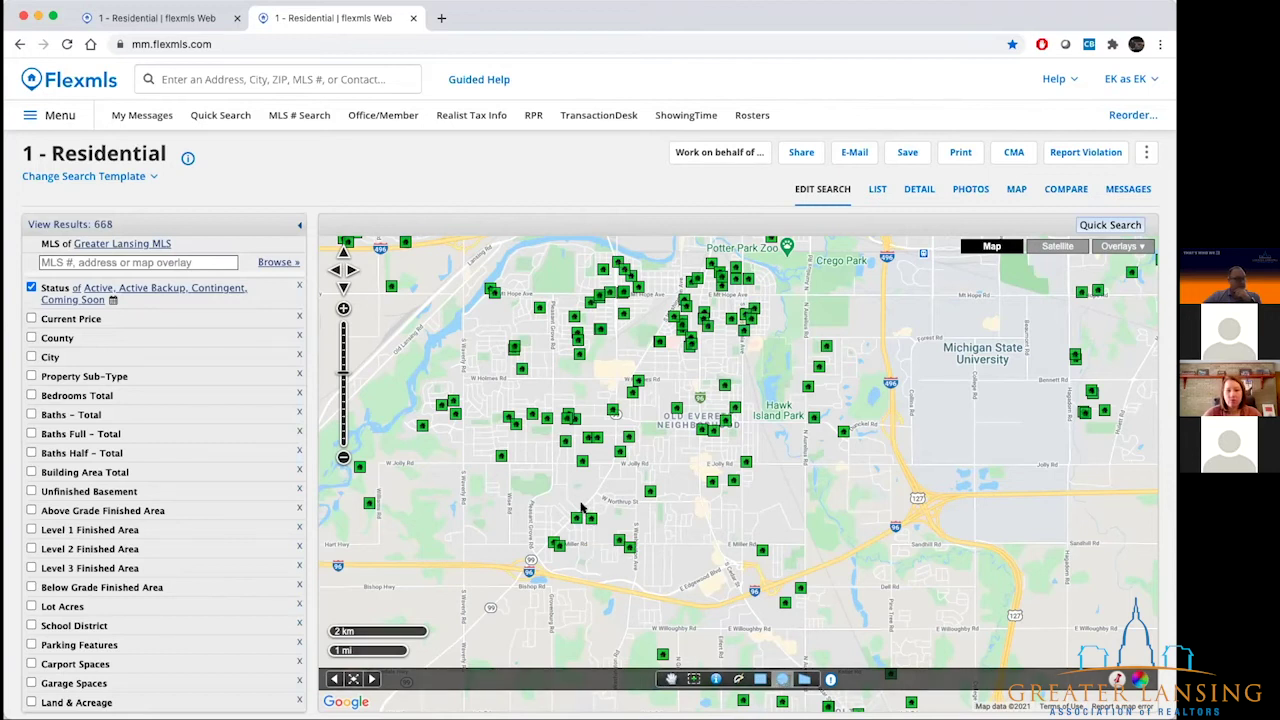
pyautogui.moveTo(583, 506); pyautogui.dragTo(695, 567)
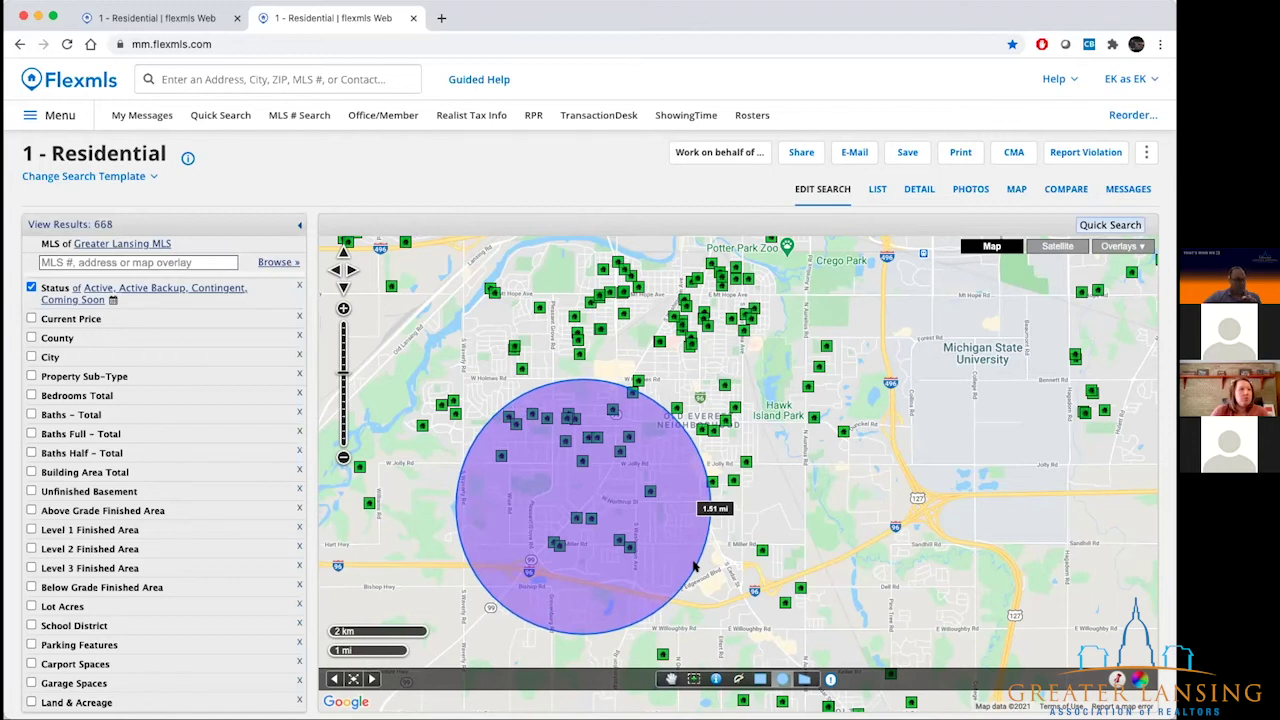
pyautogui.moveTo(693, 566); pyautogui.dragTo(693, 566)
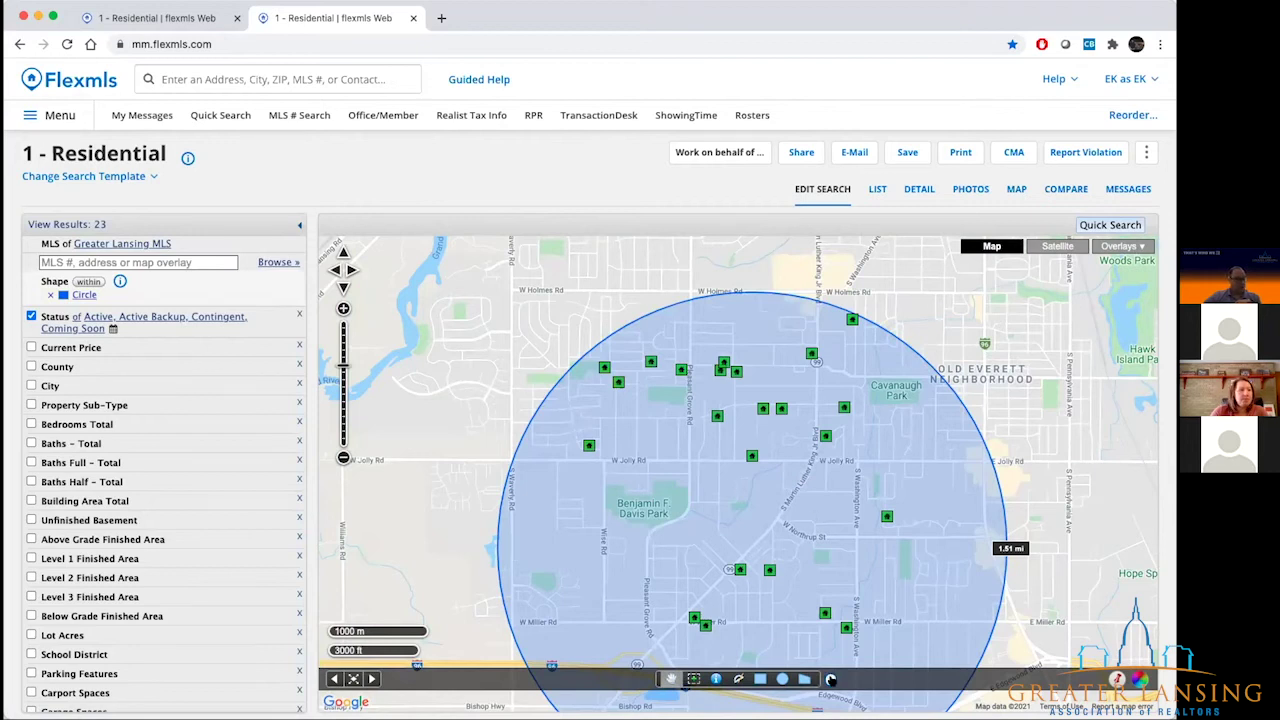
pyautogui.press('super+equal')
pyautogui.press('super+equal')
pyautogui.press('super+equal')
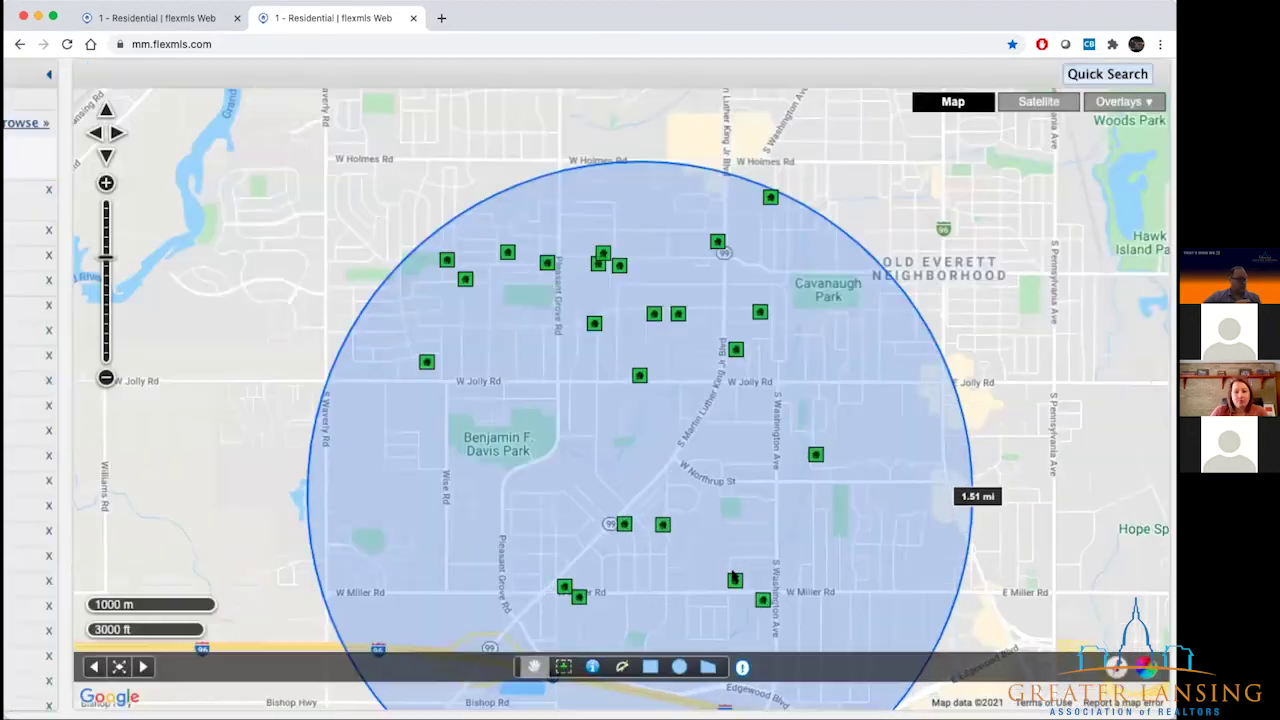
pyautogui.press('super+minus')
pyautogui.press('super+minus')
pyautogui.press('super+minus')
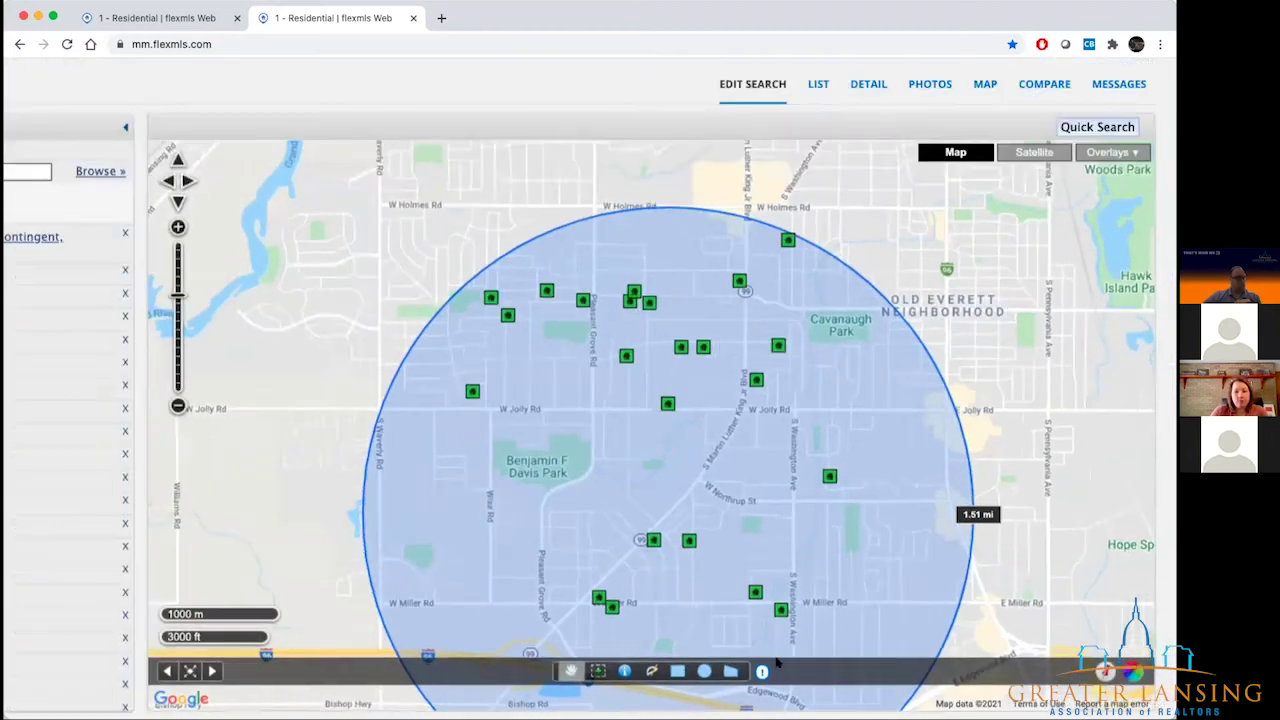
pyautogui.press('super+minus')
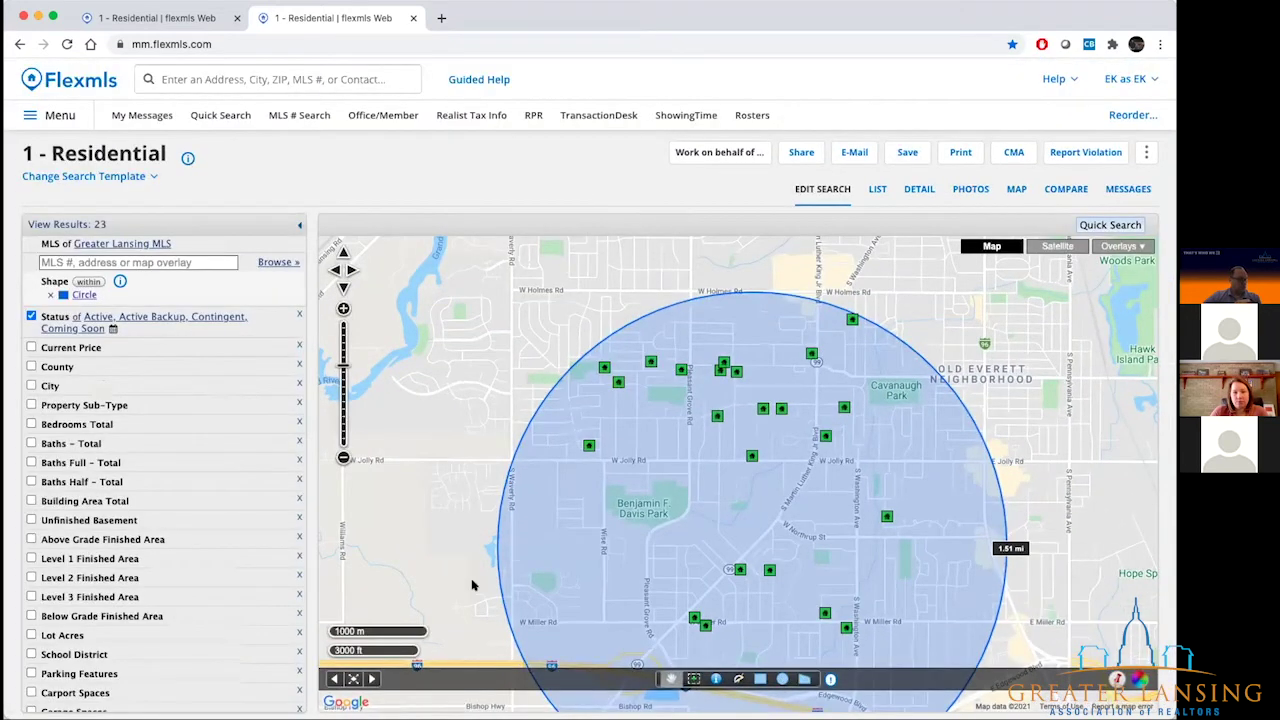
# - Remove the circle from the search and outline a polygon search area southeast of St. Johns, around Sleepy Hollow State Park
pyautogui.click(49, 297)
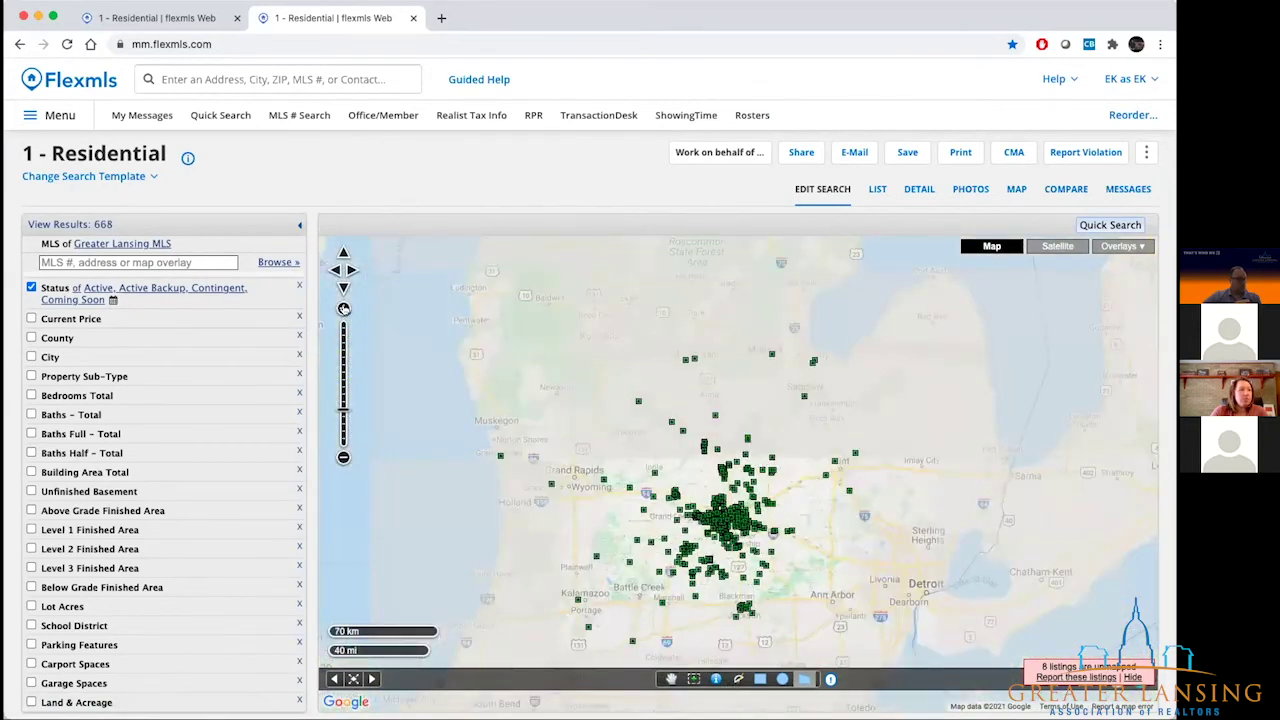
pyautogui.click(343, 309)
pyautogui.scroll(2, 728, 542)
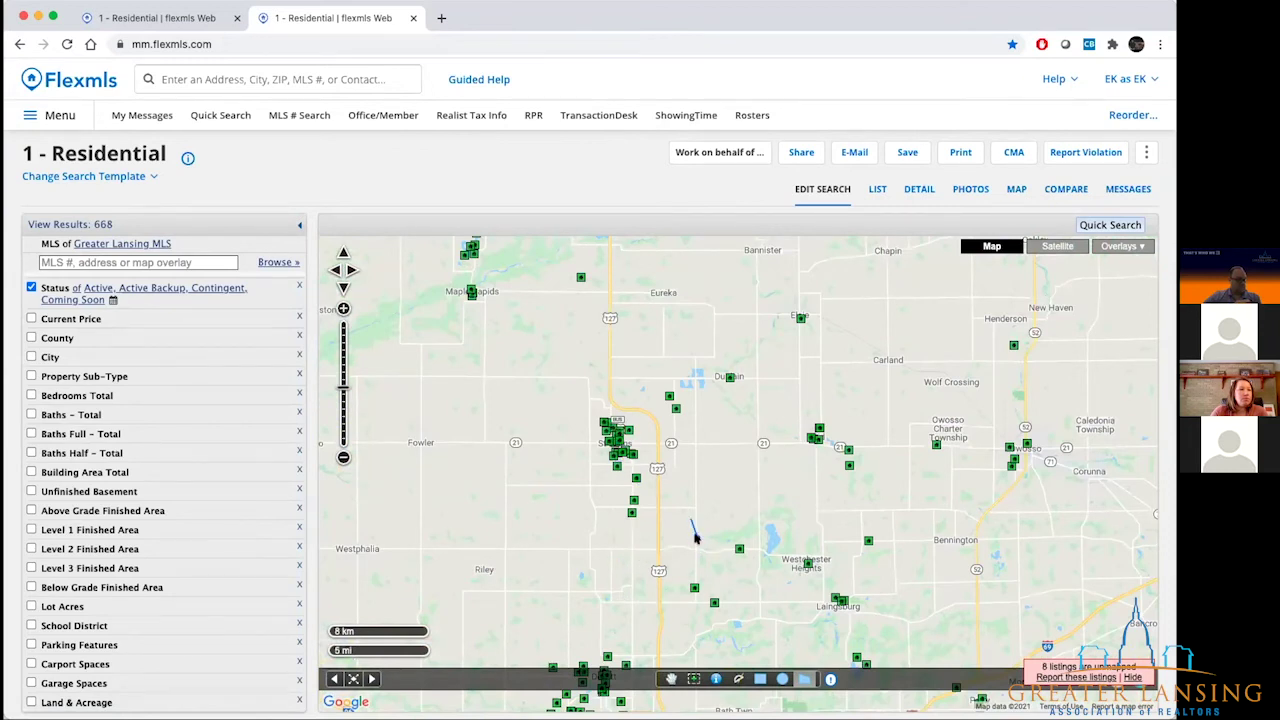
pyautogui.click(840, 558)
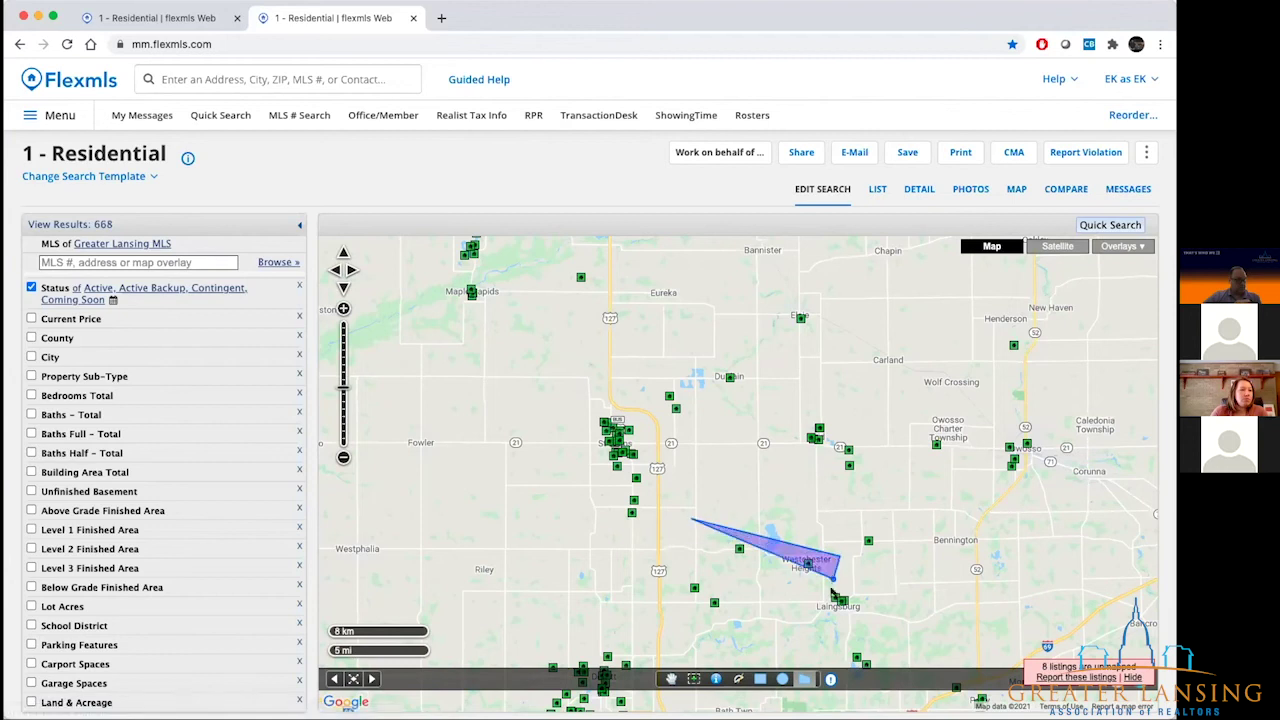
pyautogui.click(806, 624)
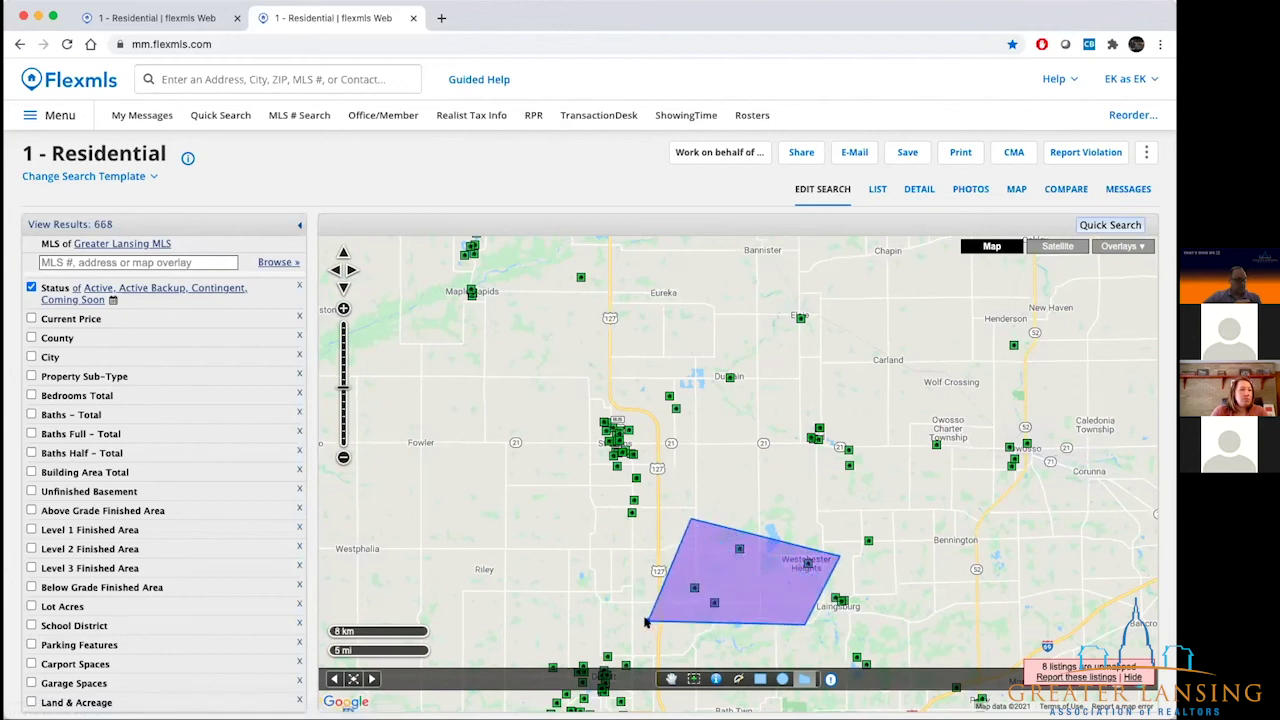
pyautogui.click(682, 602)
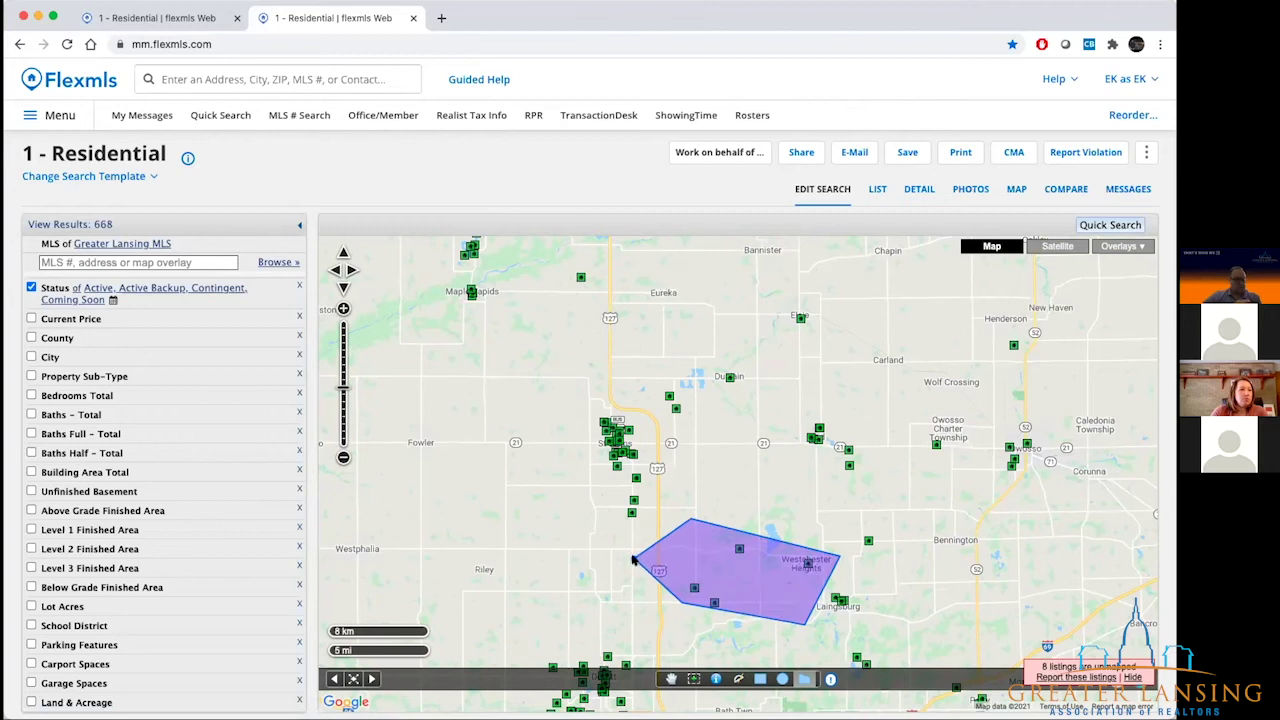
pyautogui.click(633, 560)
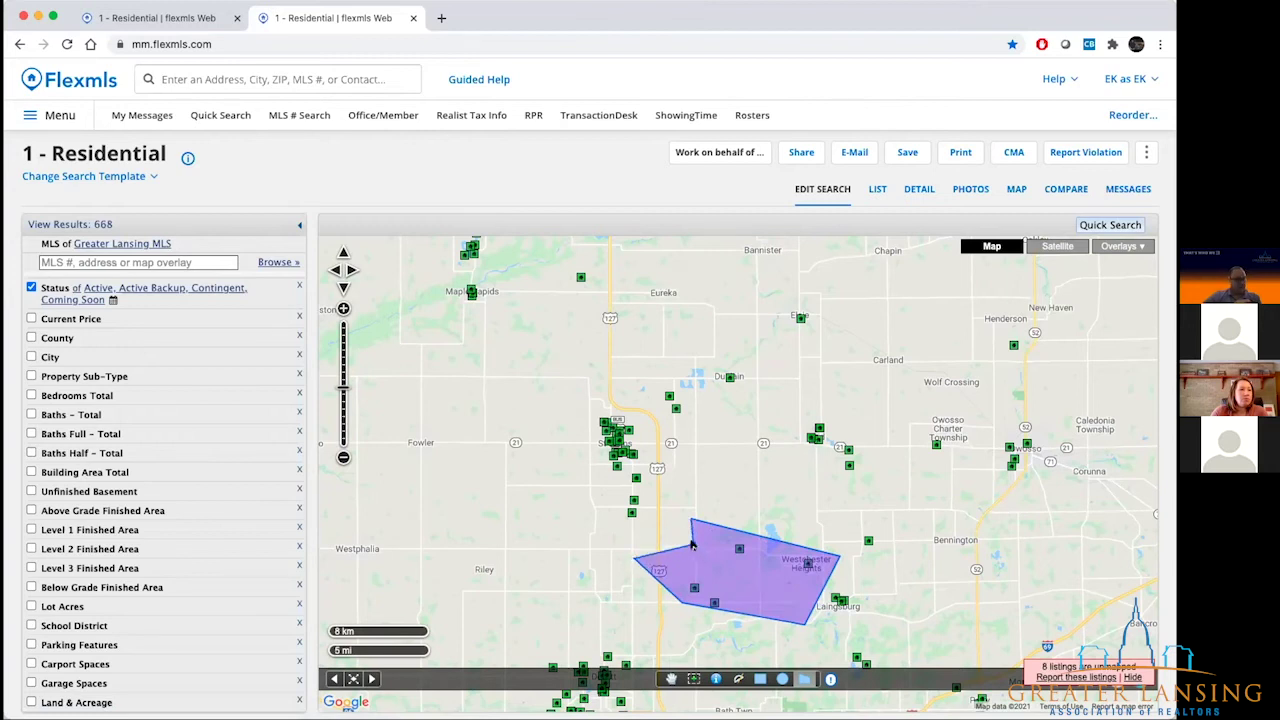
pyautogui.rightClick(690, 546)
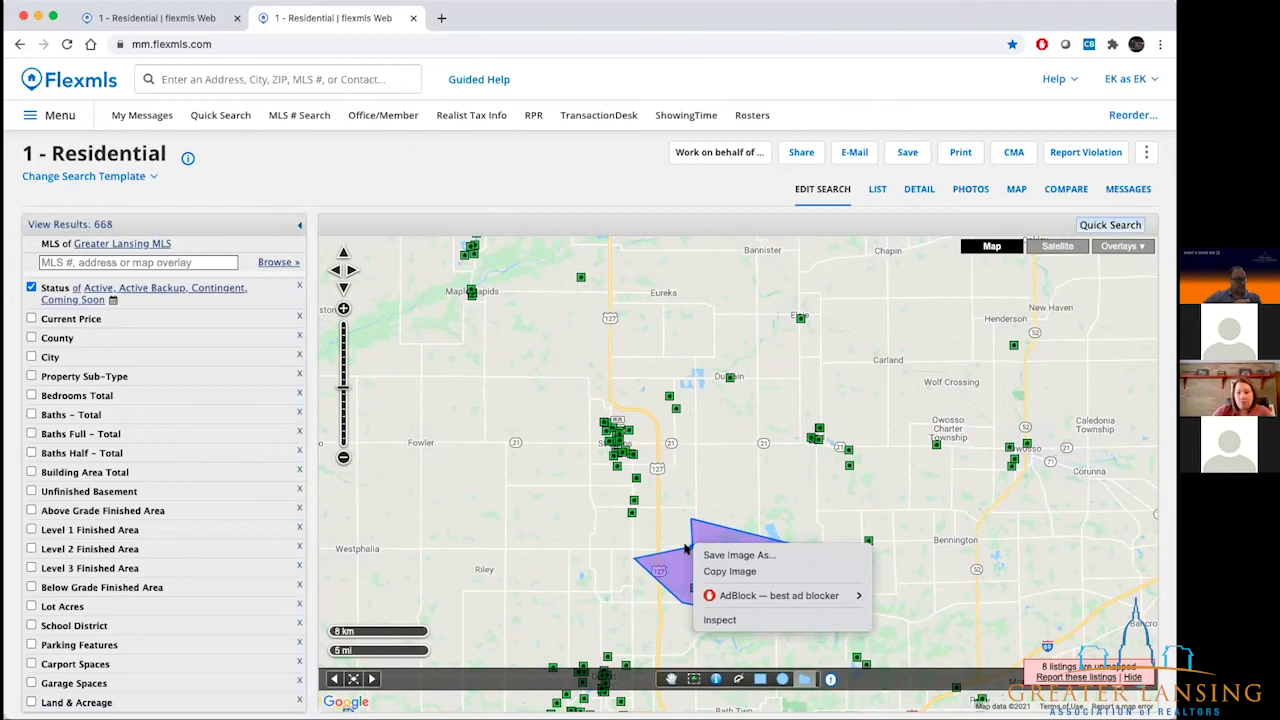
pyautogui.click(685, 548)
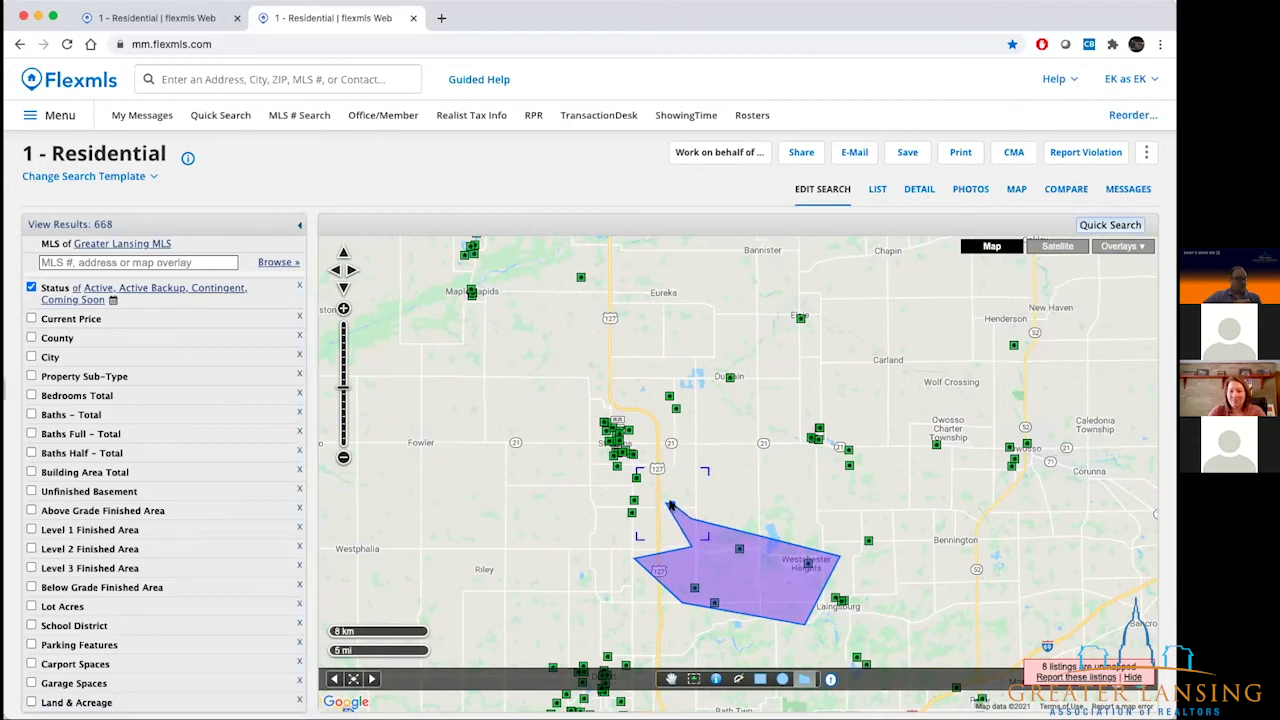
pyautogui.scroll(1, 670, 505)
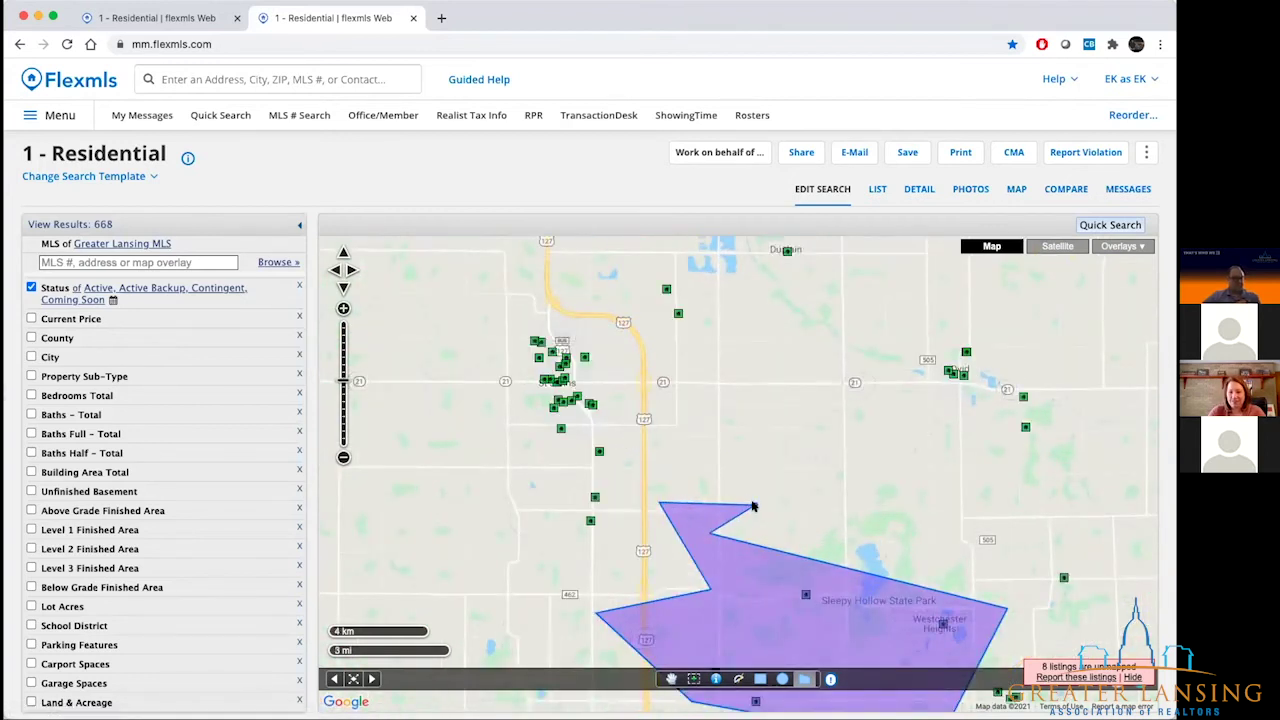
pyautogui.click(757, 505)
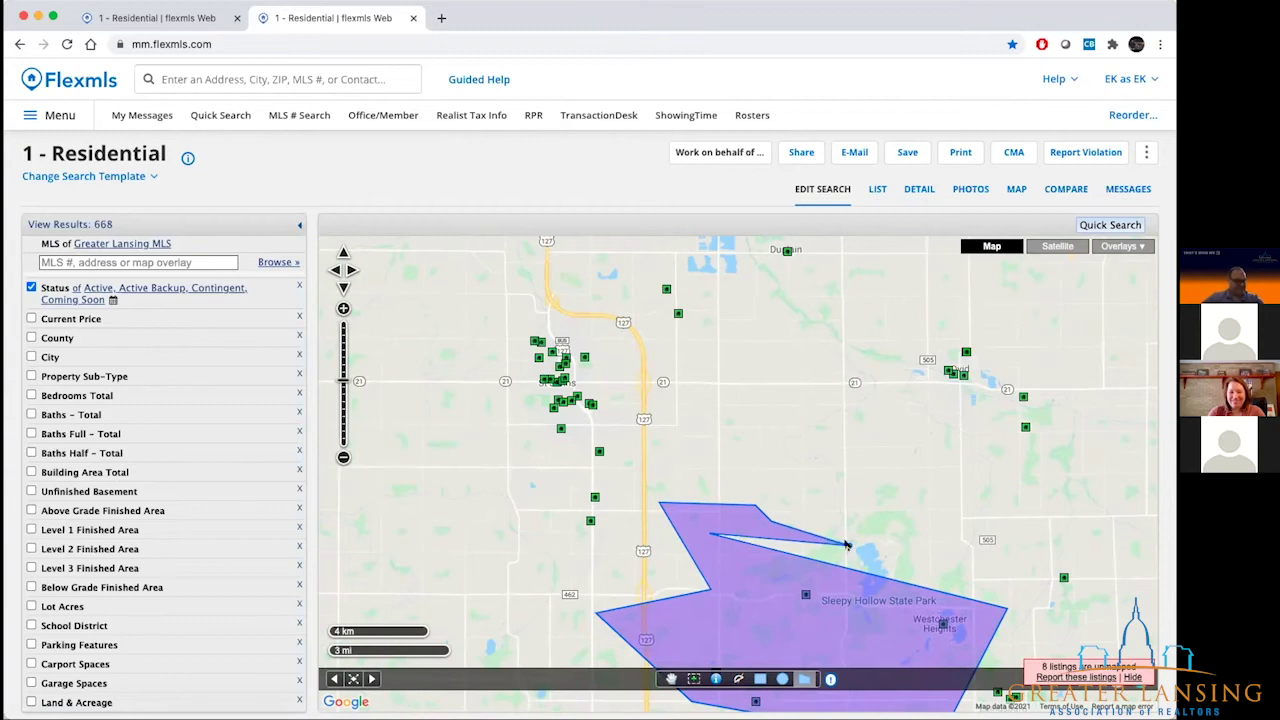
pyautogui.rightClick(850, 544)
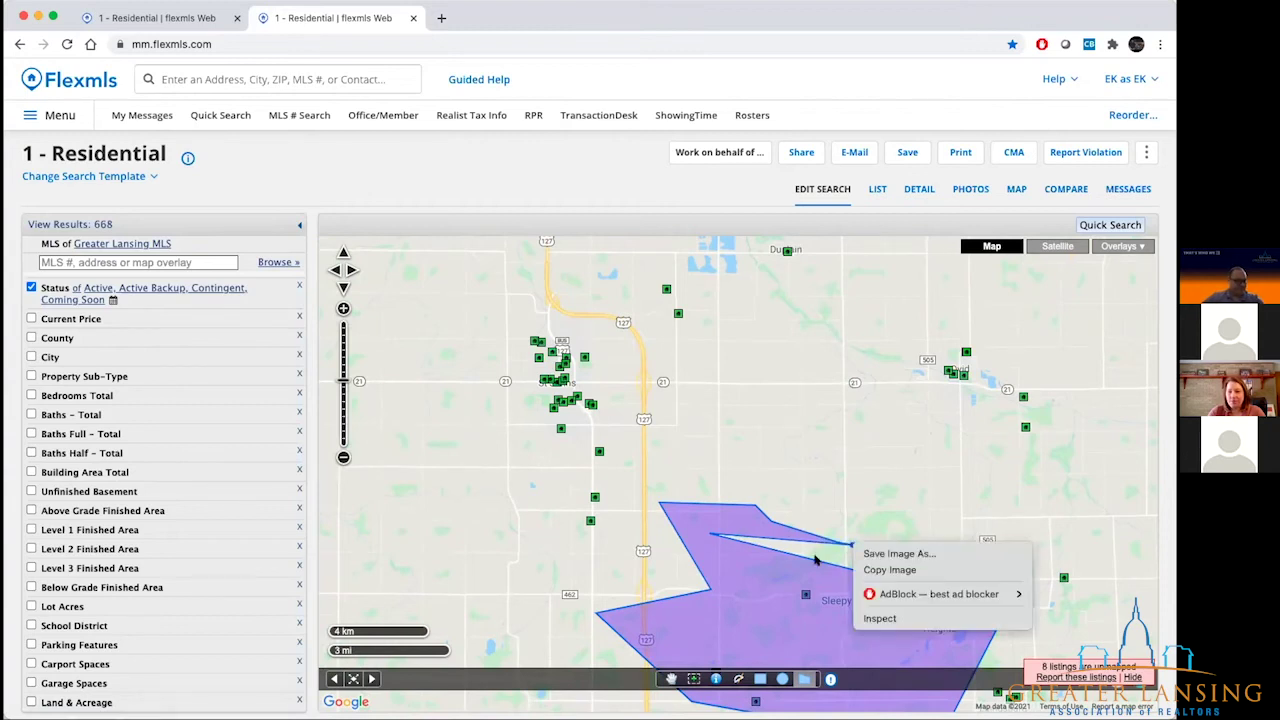